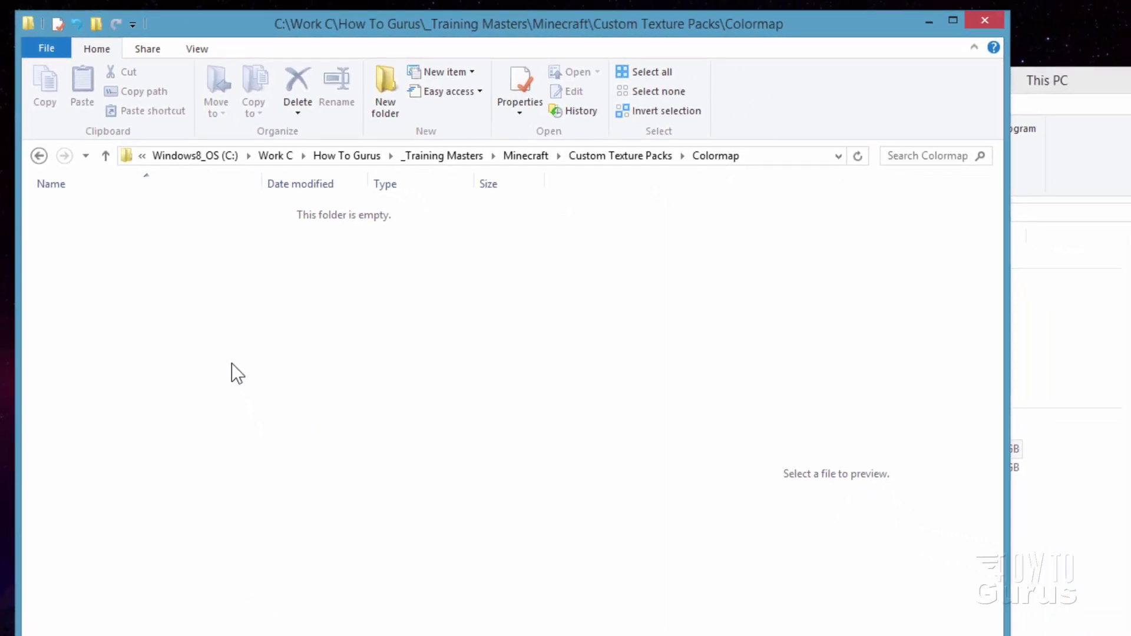
- In a second window, go to %appdata%\.minecraft\versions\1.16.2 to show 1.16.2.jar and 1.16.2.json
key("alt+Tab")
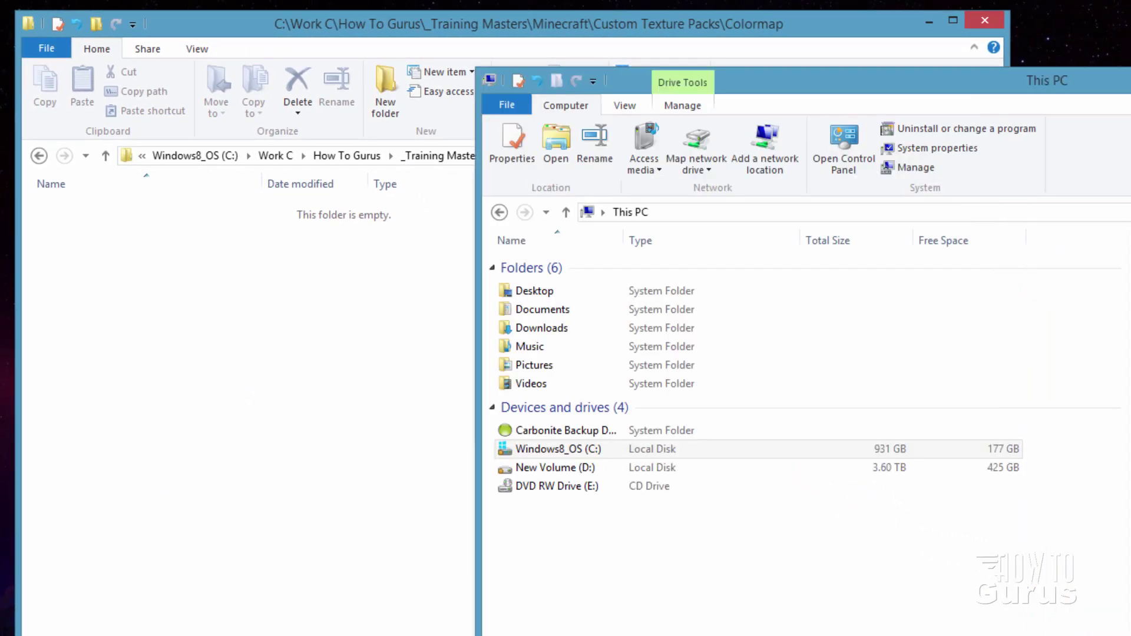
left_click(750, 213)
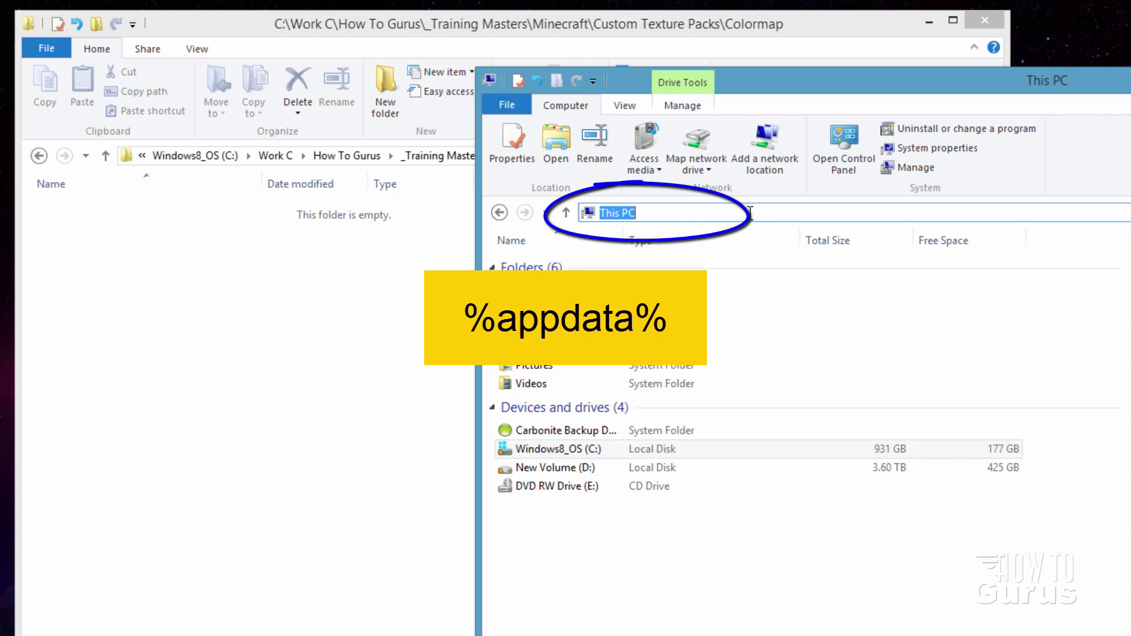
type("%appdata%")
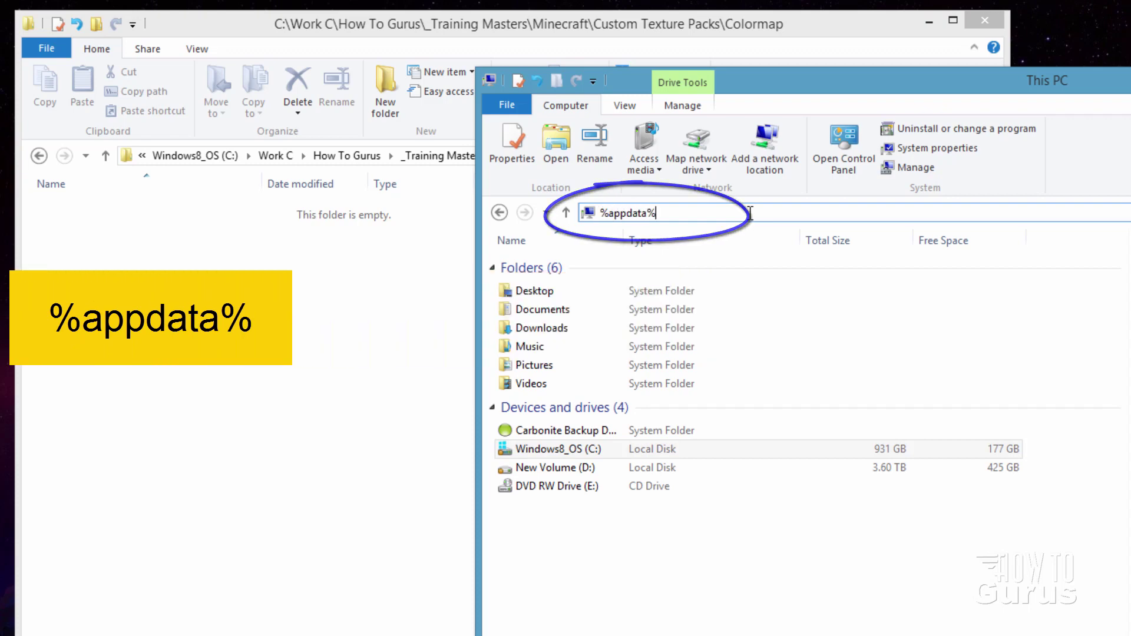
key("Return")
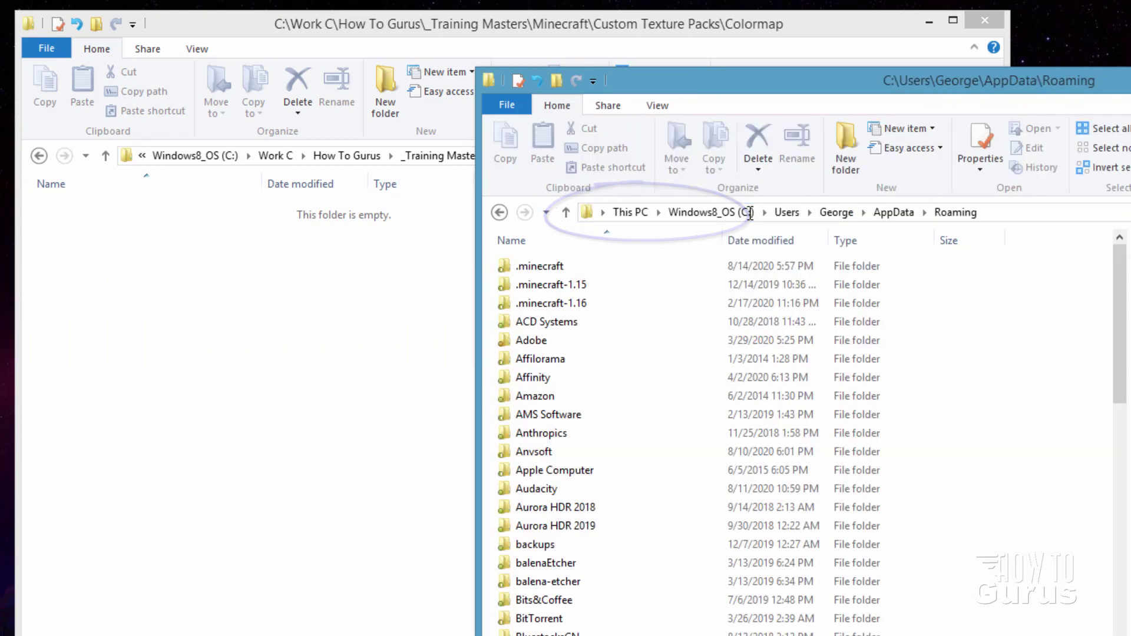
double_click(533, 266)
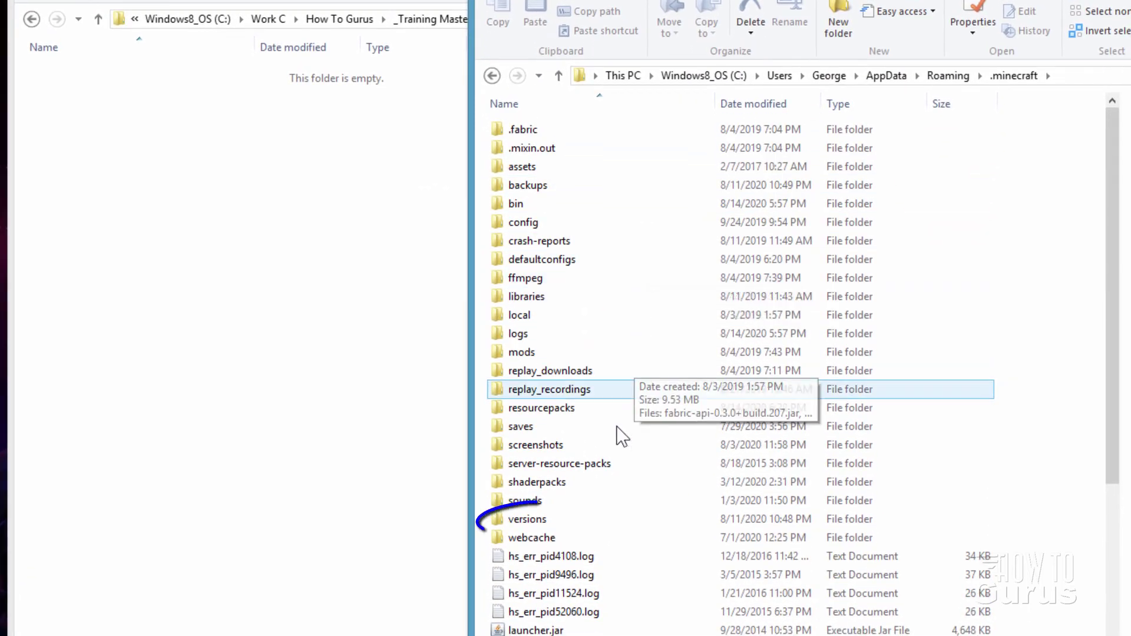
double_click(522, 523)
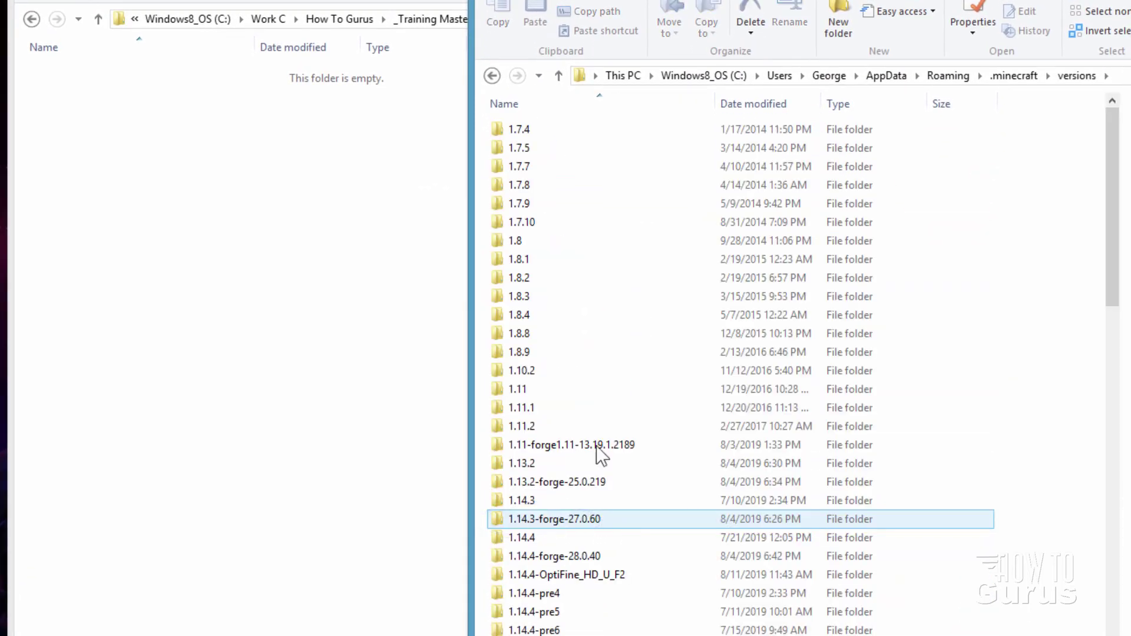
scroll(640, 277, "down", 9)
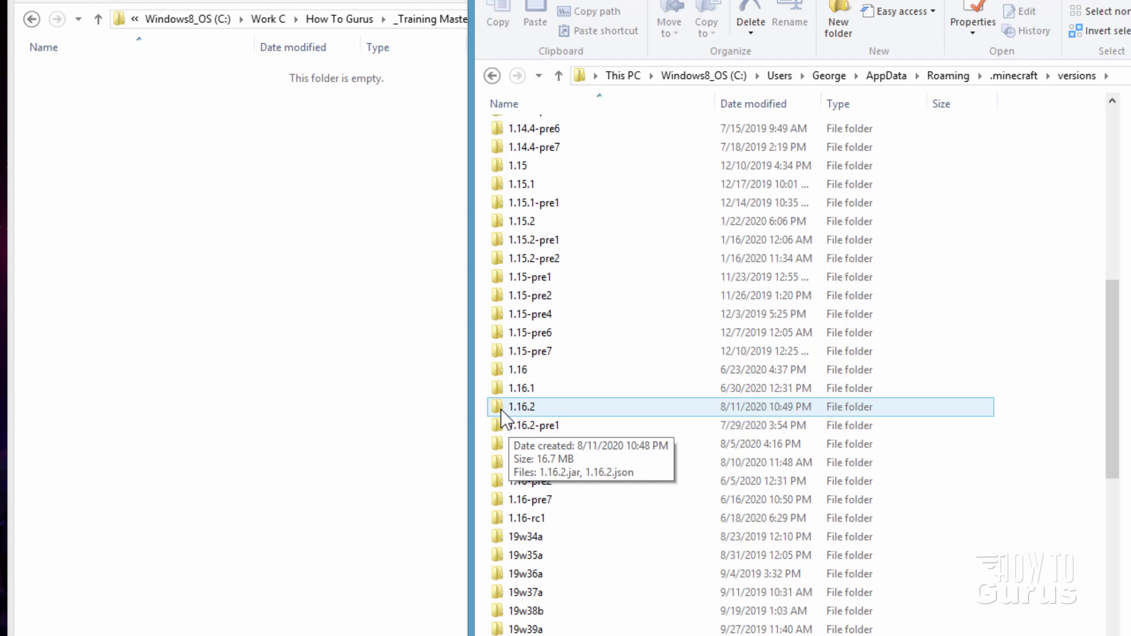
double_click(521, 408)
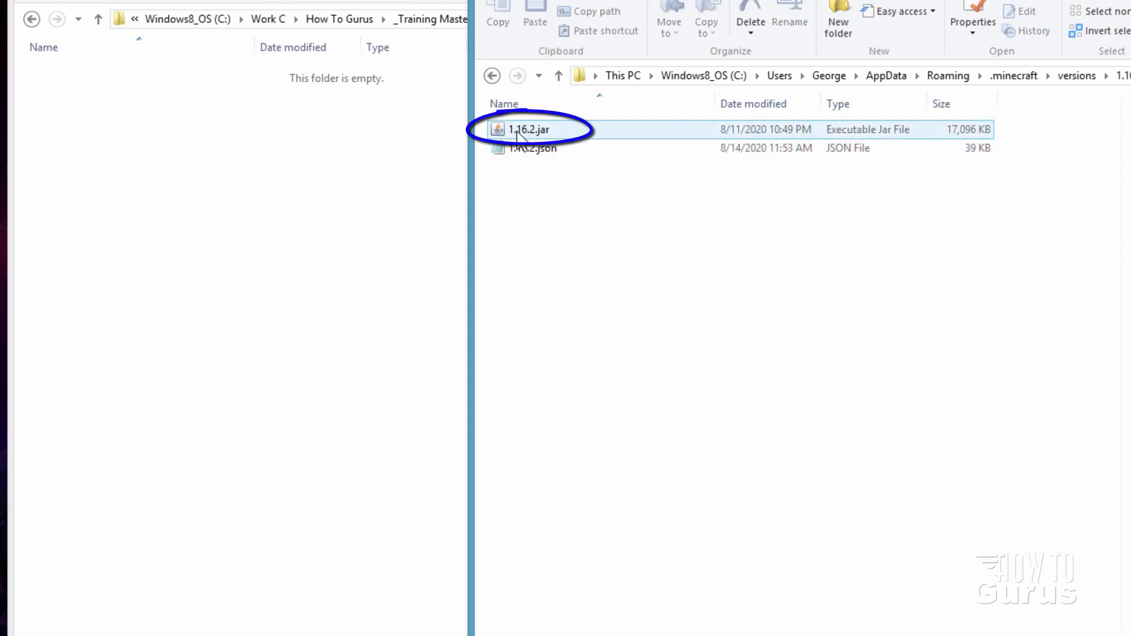
- Copy 1.16.2.jar into the Colormap folder and rename it 1.16.2.zip, accepting the extension change
left_click_drag(517, 133, 246, 239)
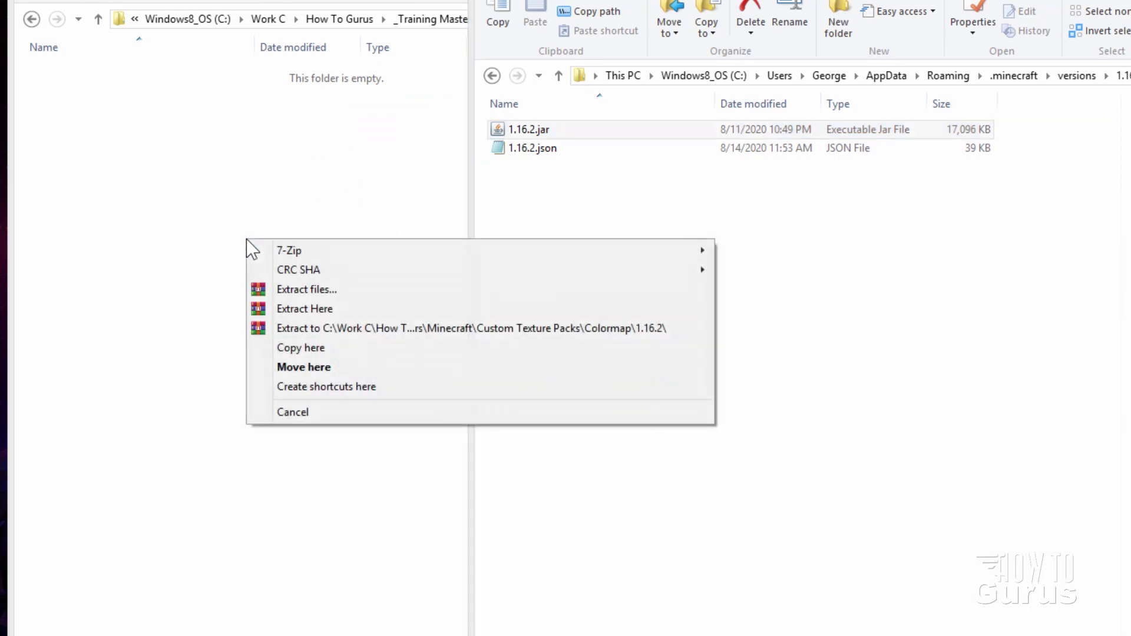
left_click(301, 345)
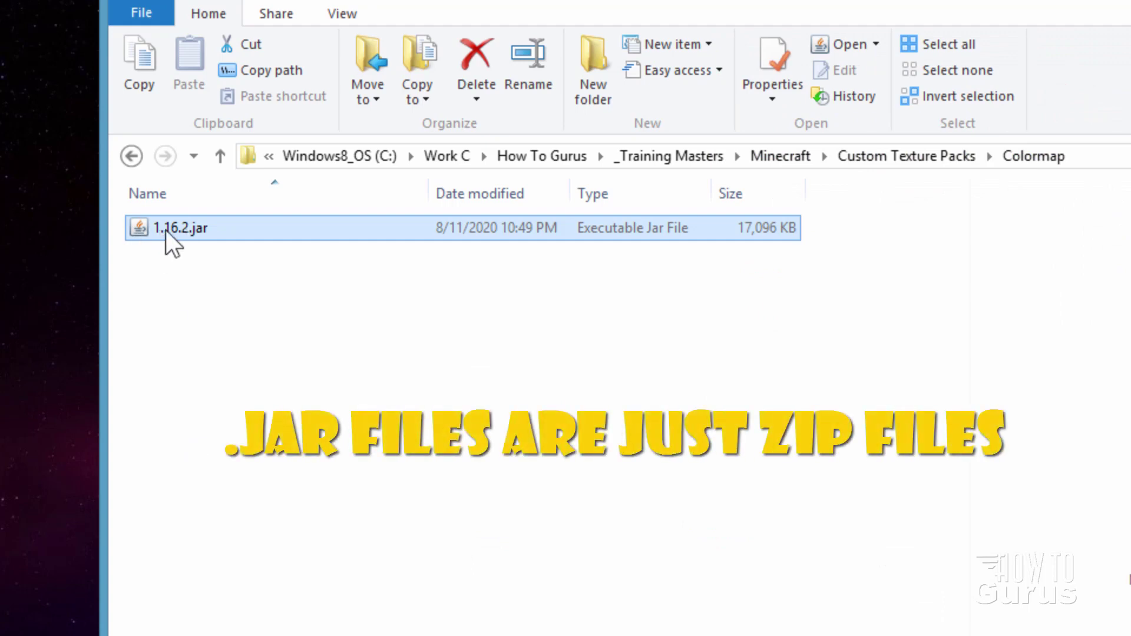
left_click(171, 231)
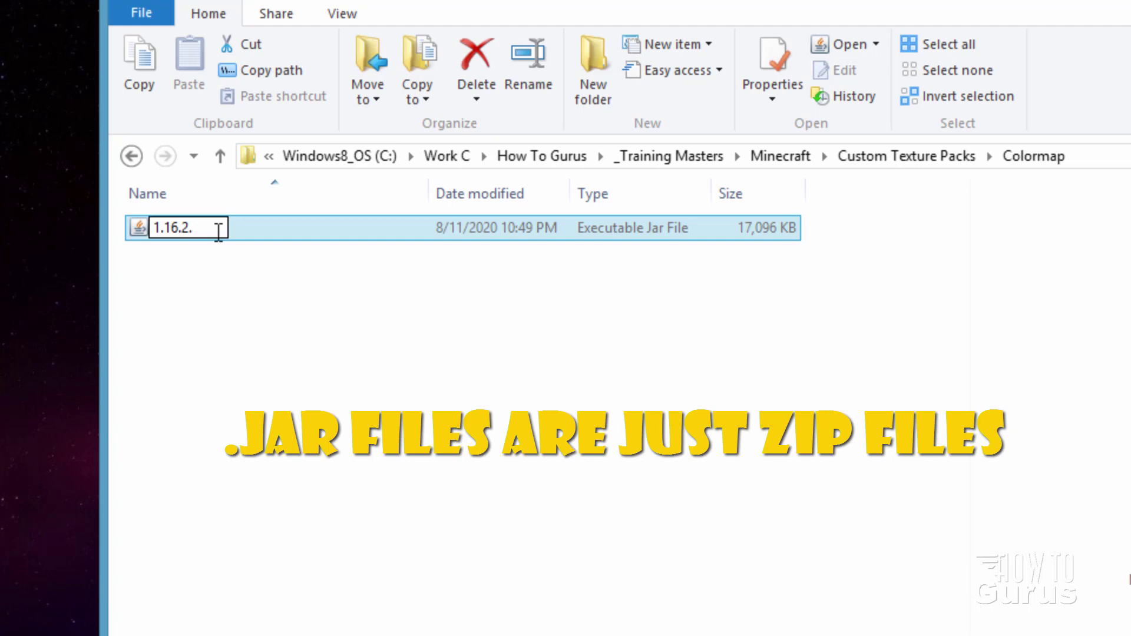
type("zip")
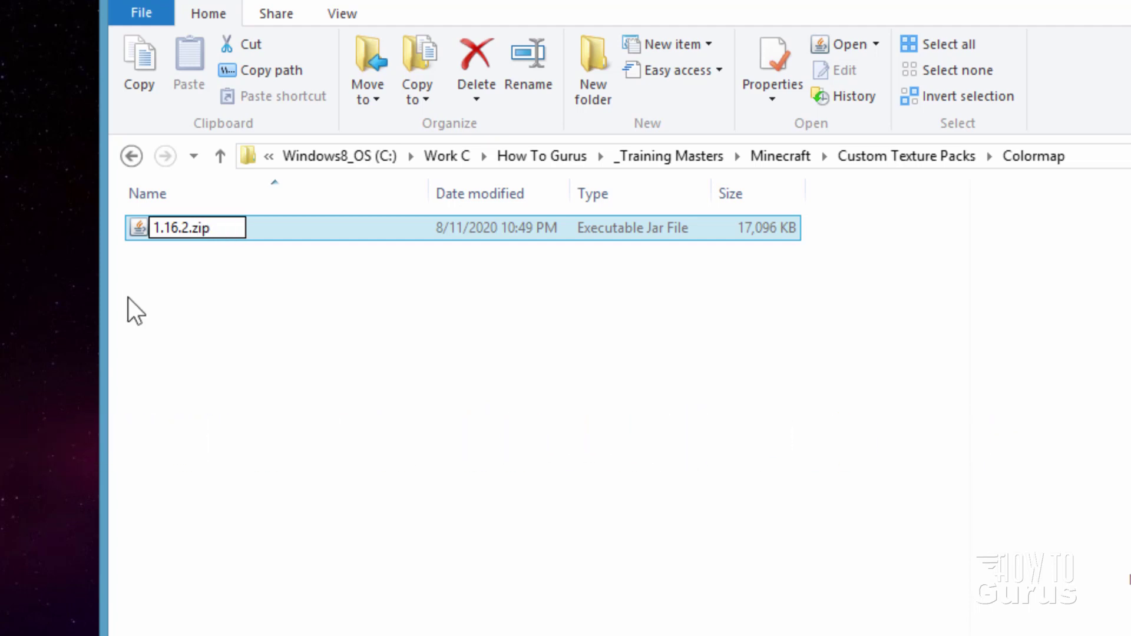
key("Return")
left_click(1034, 509)
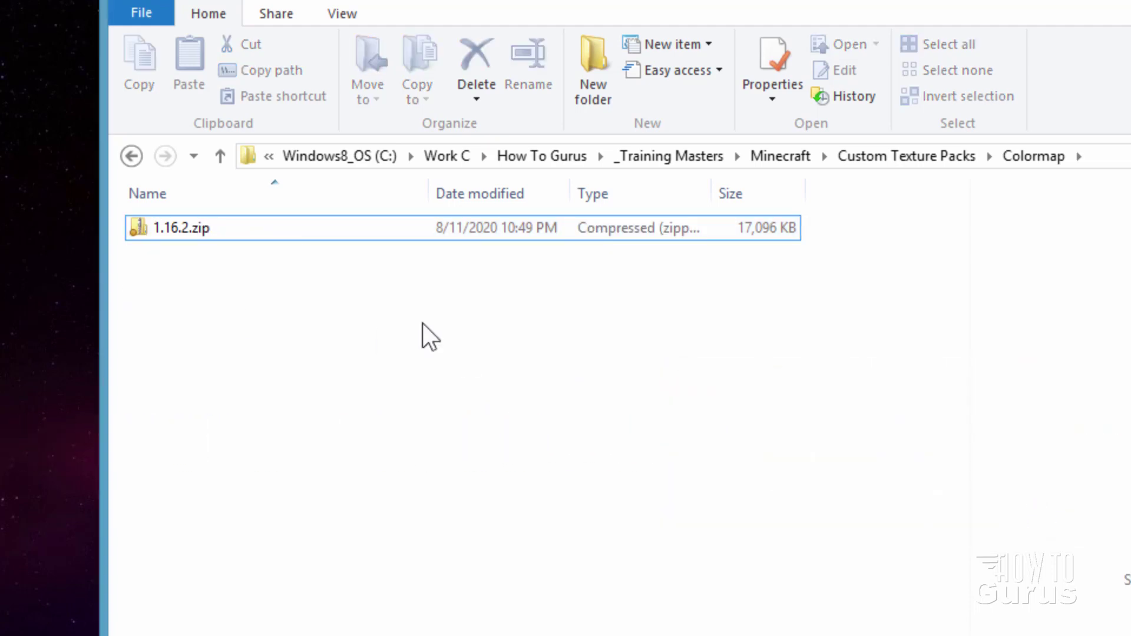
left_click(197, 229)
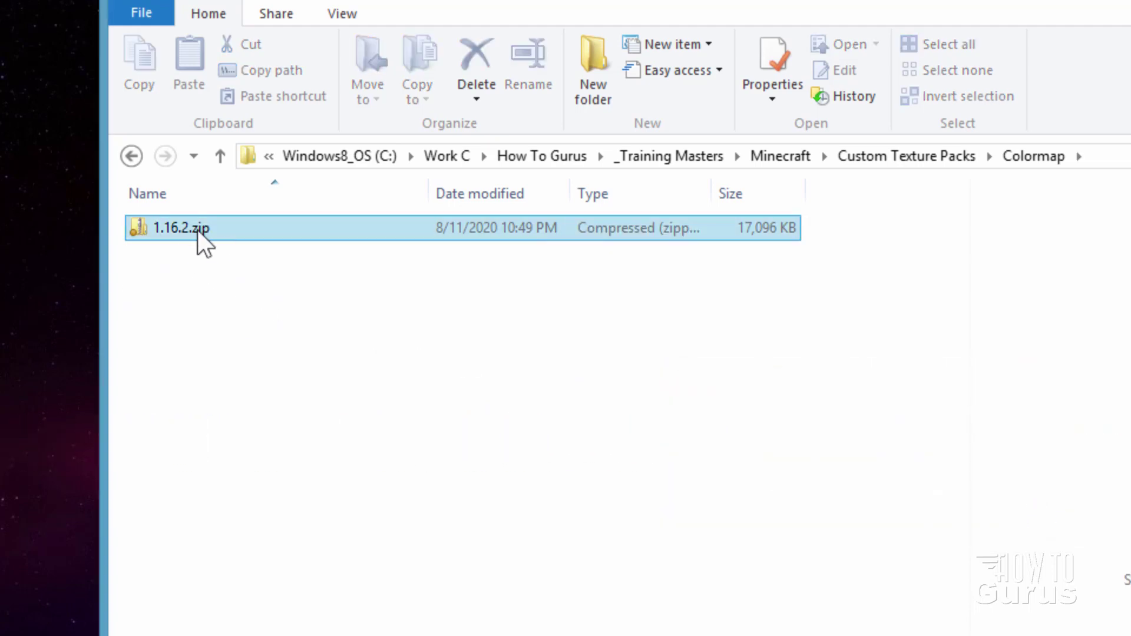
- Open 1.16.2.zip and browse into assets\minecraft\textures\colormap
left_click(139, 227)
double_click(140, 227)
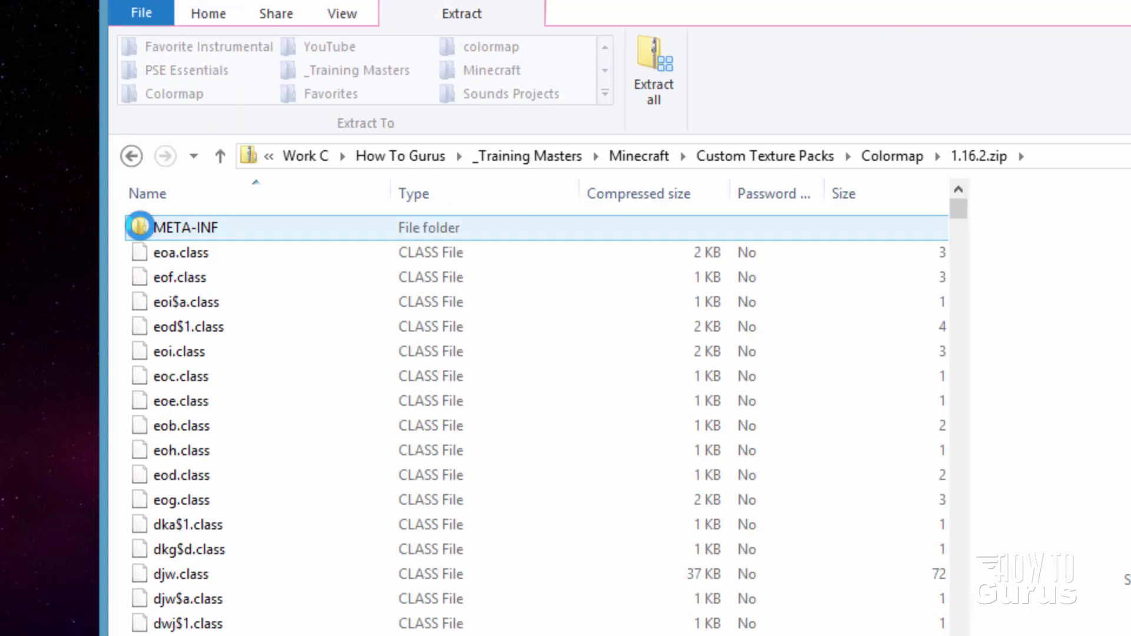
left_click(137, 229)
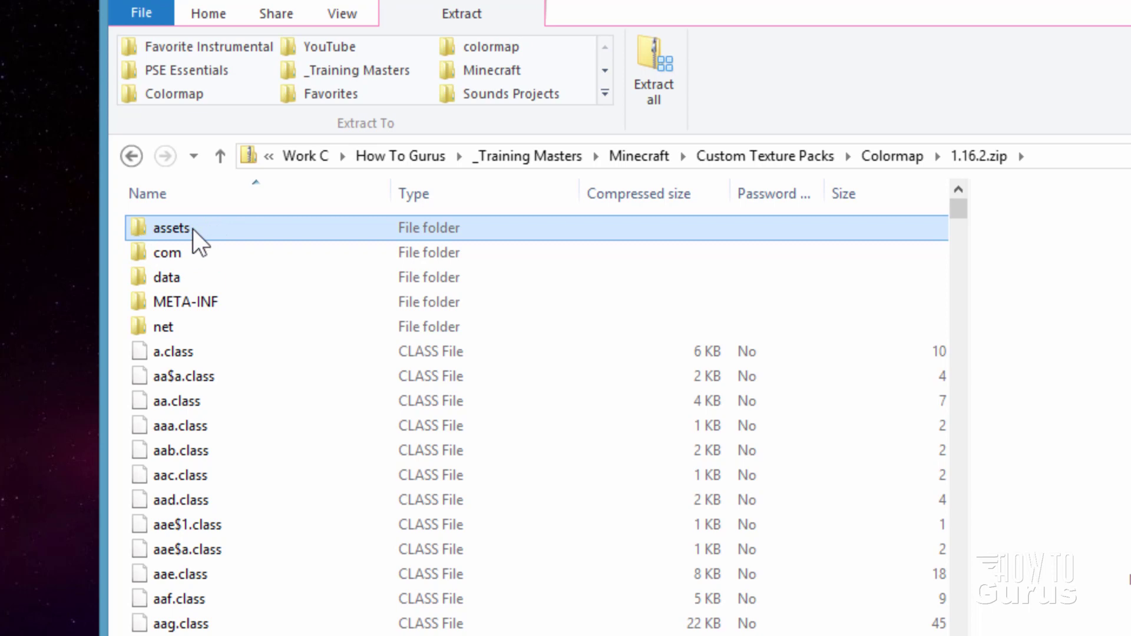
double_click(140, 228)
left_click(146, 228)
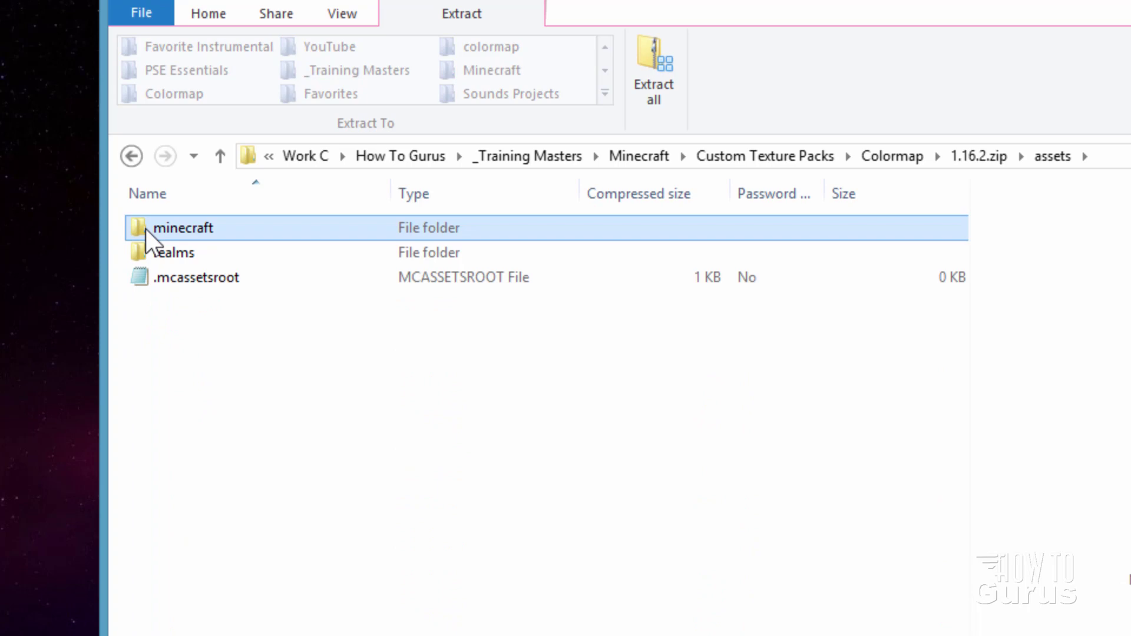
double_click(146, 229)
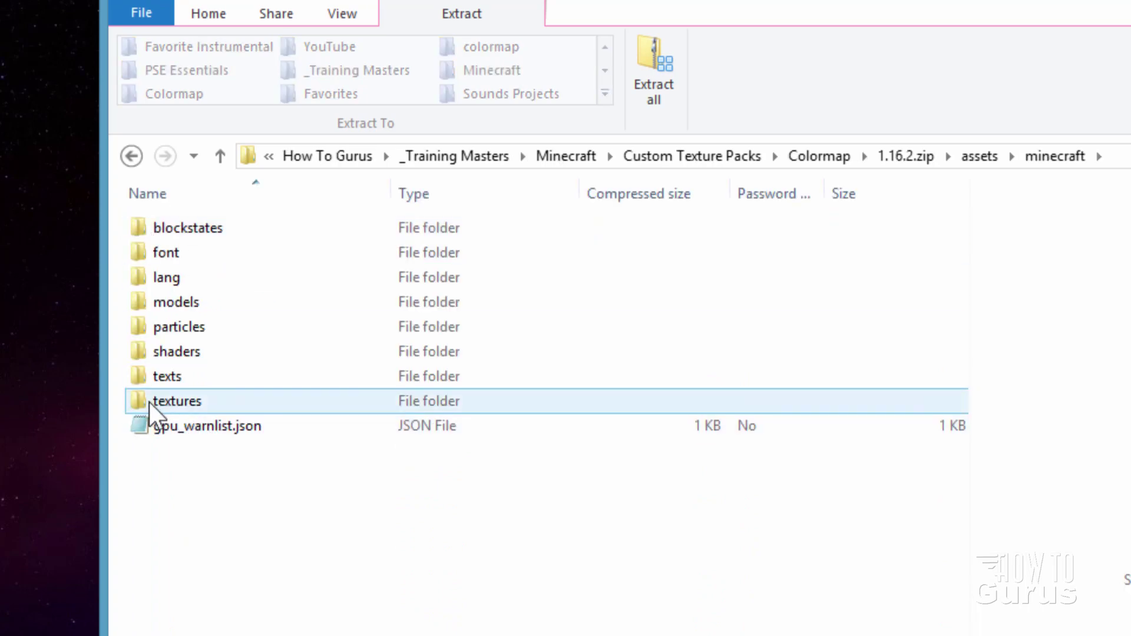
double_click(139, 400)
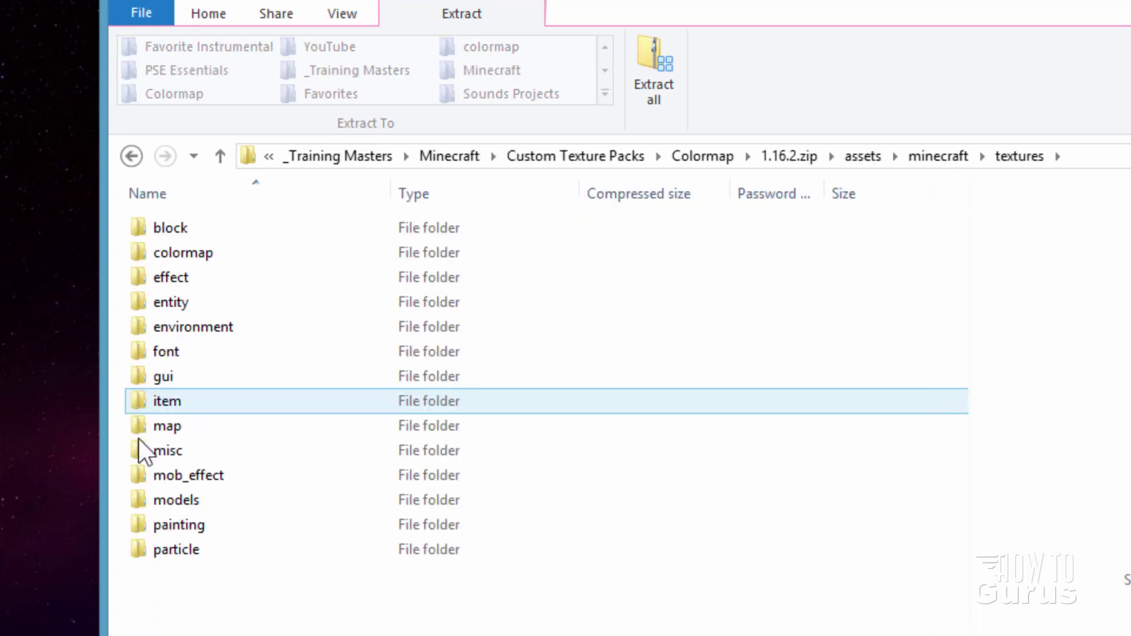
double_click(143, 253)
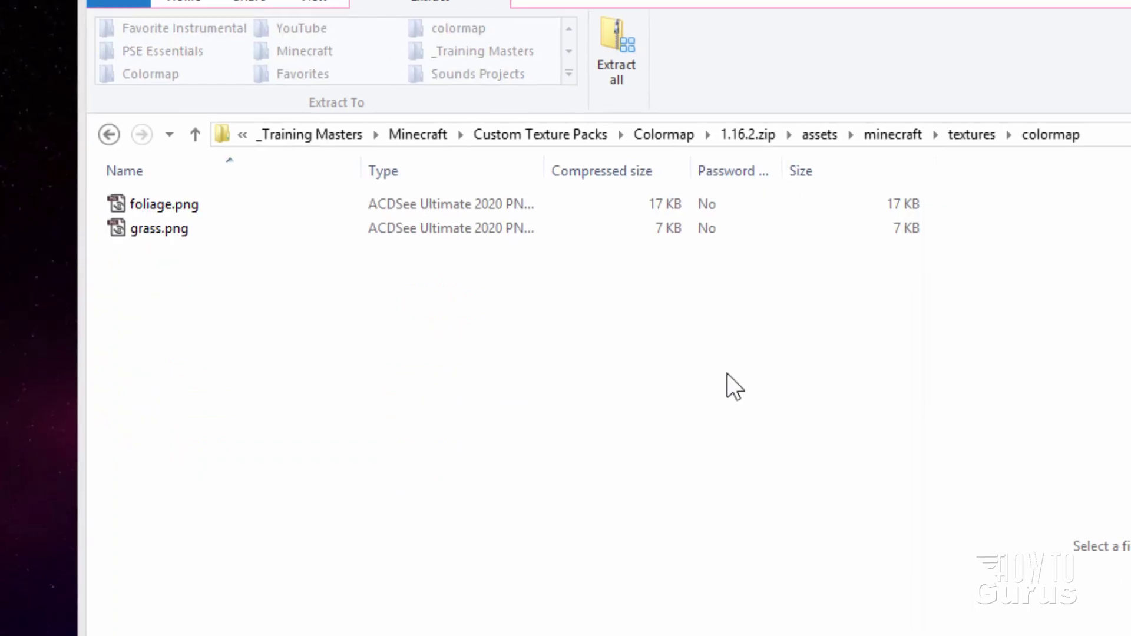
- Look over grass.png and foliage.png in the zip's colormap folder
left_click(157, 235)
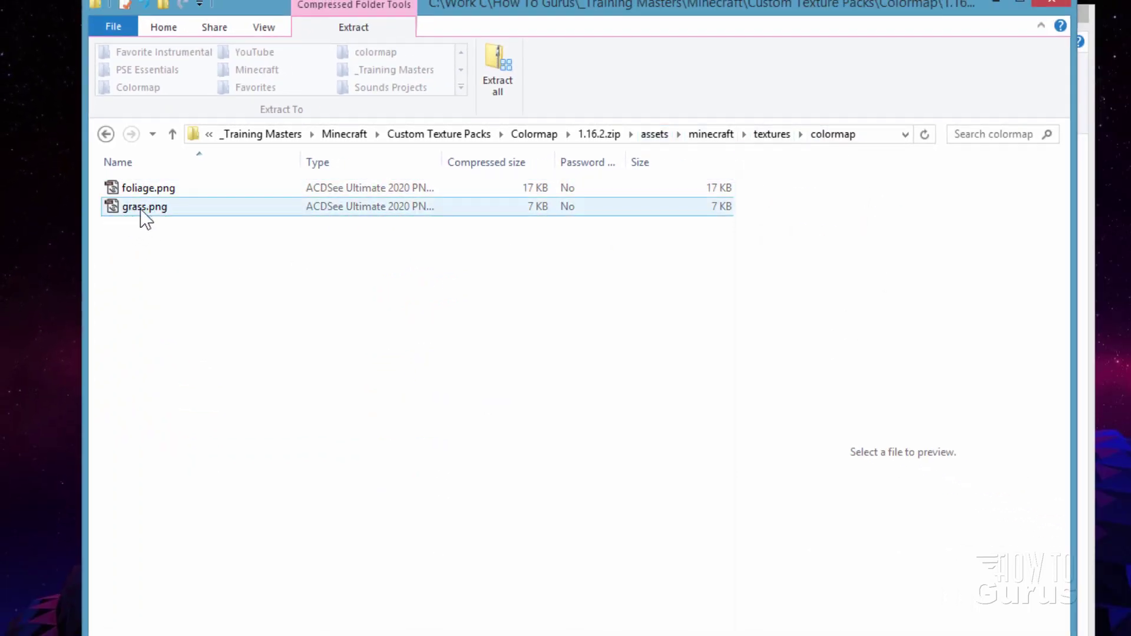
left_click(143, 189)
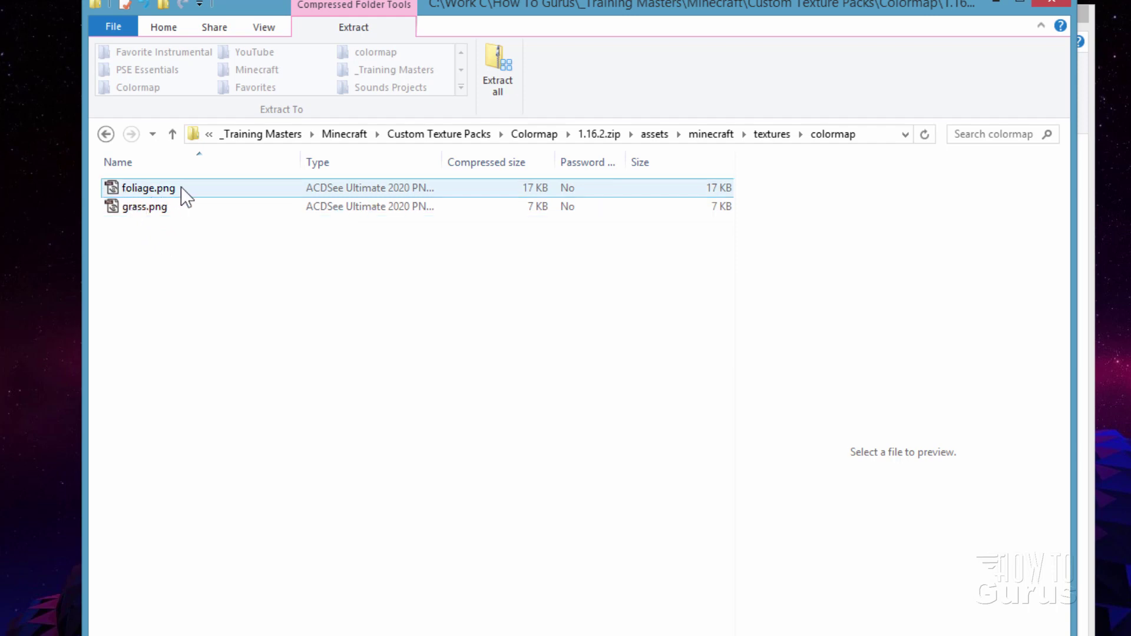
left_click(132, 212)
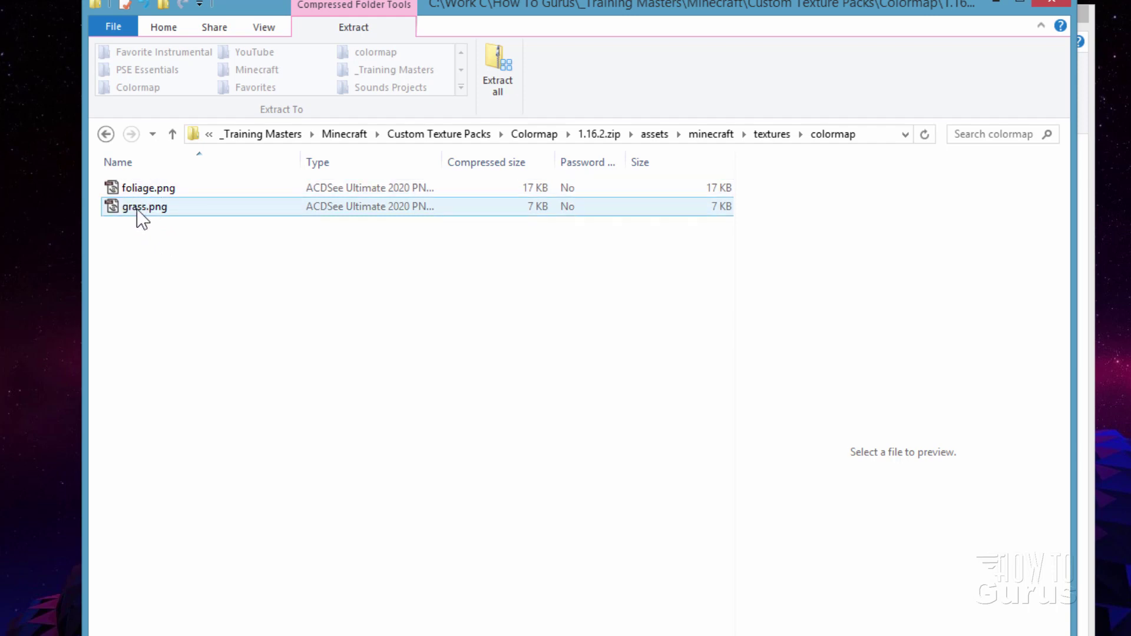
left_click(151, 190)
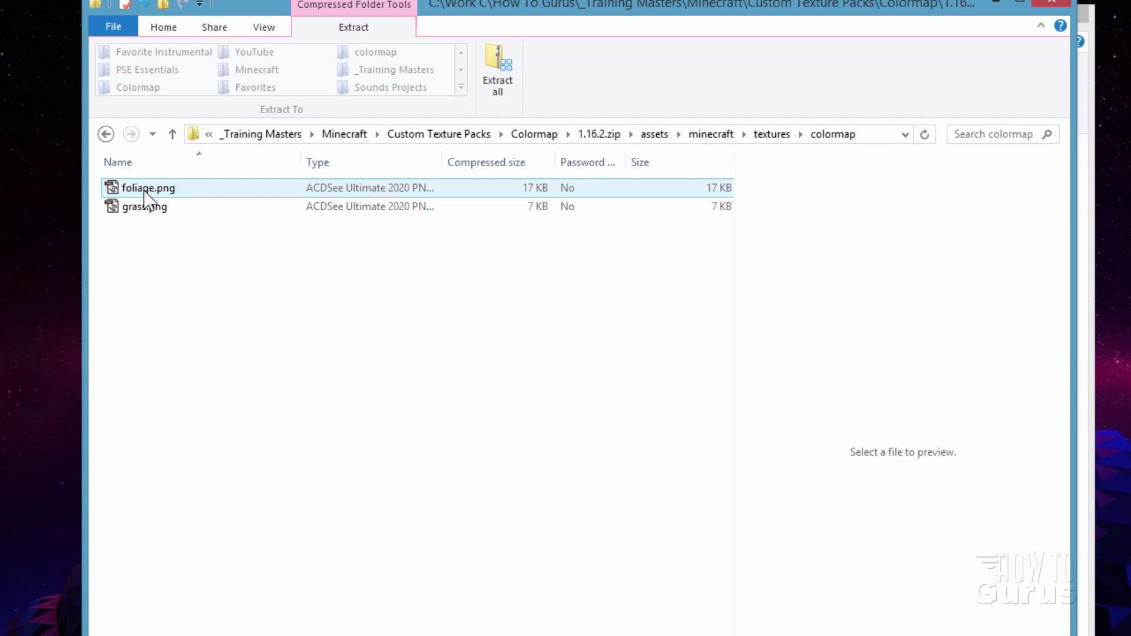
- Create an assets folder in Colormap with a minecraft folder inside it
left_click(1089, 146)
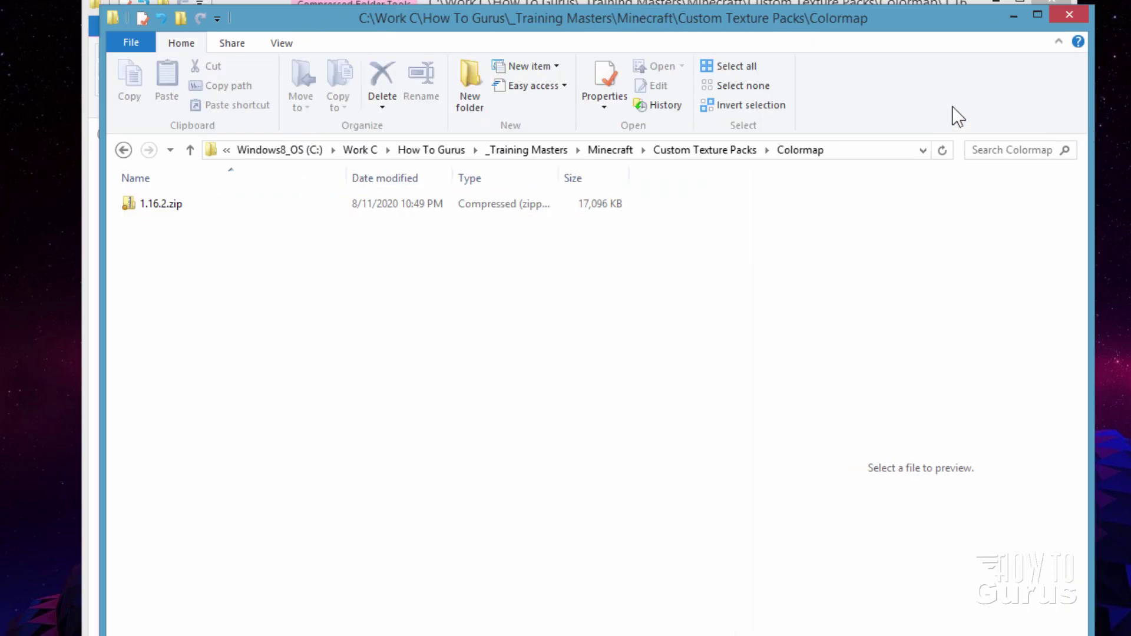
left_click_drag(787, 28, 876, 175)
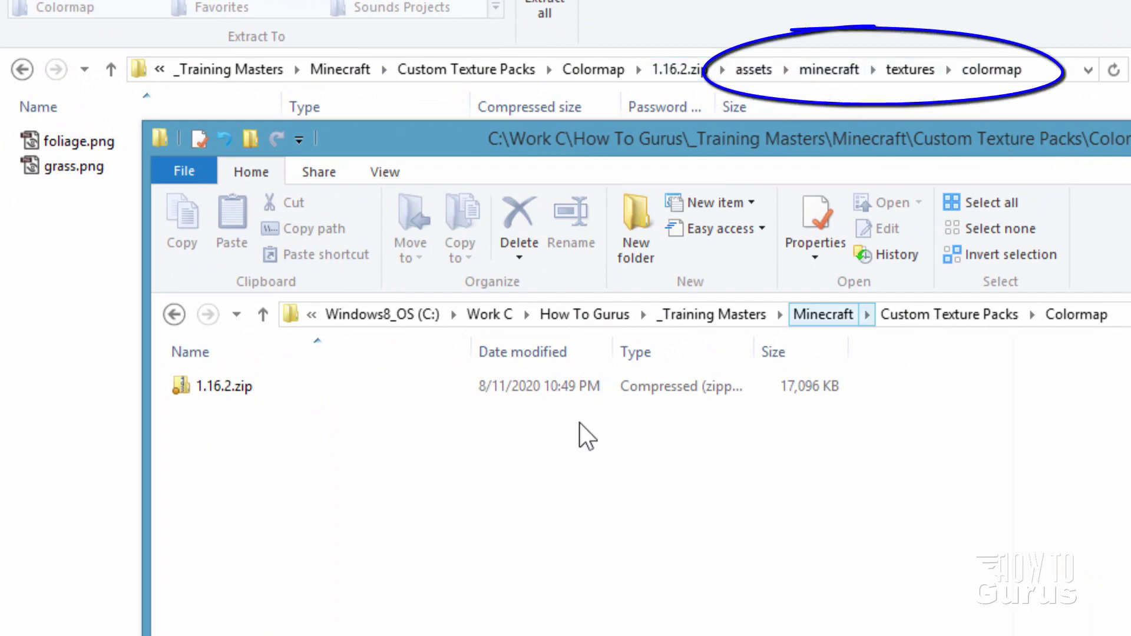
left_click(635, 264)
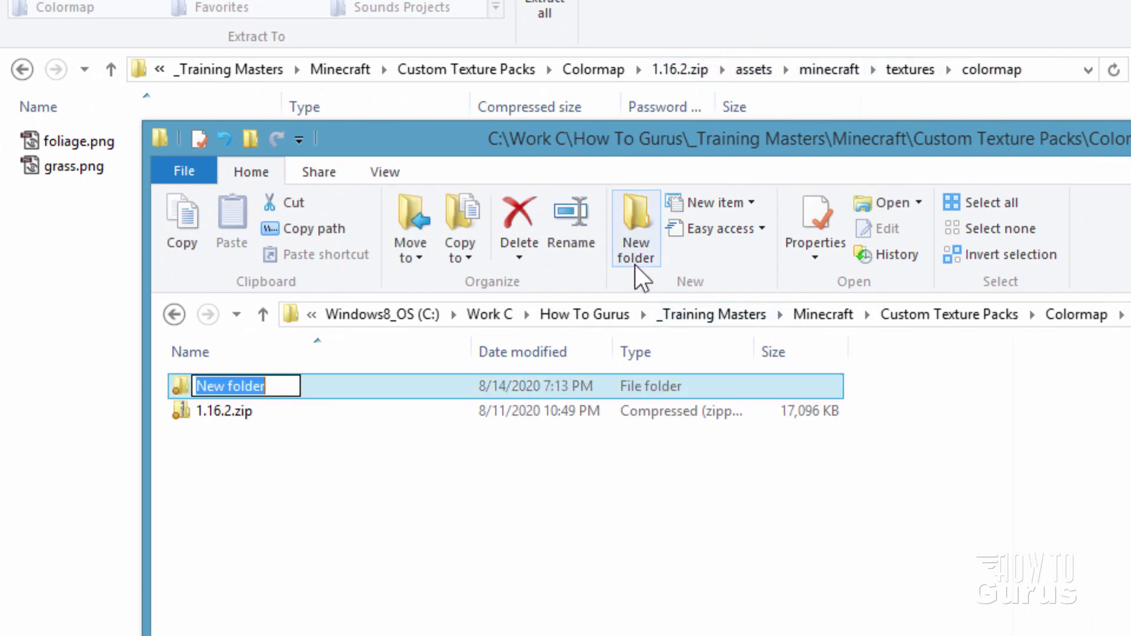
type("assets")
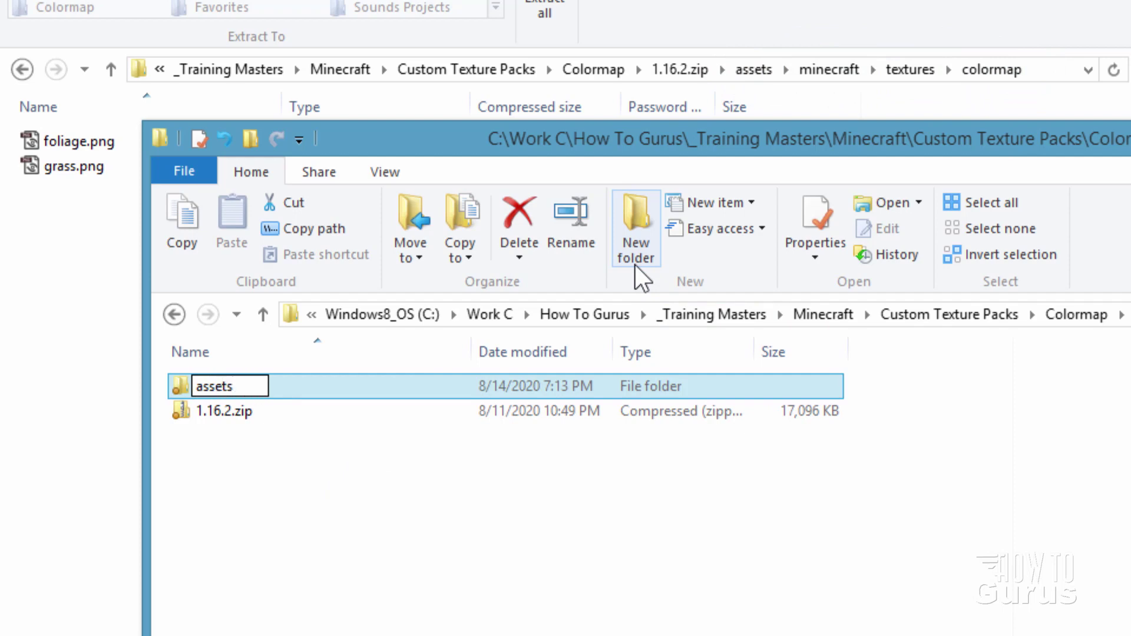
key("Return")
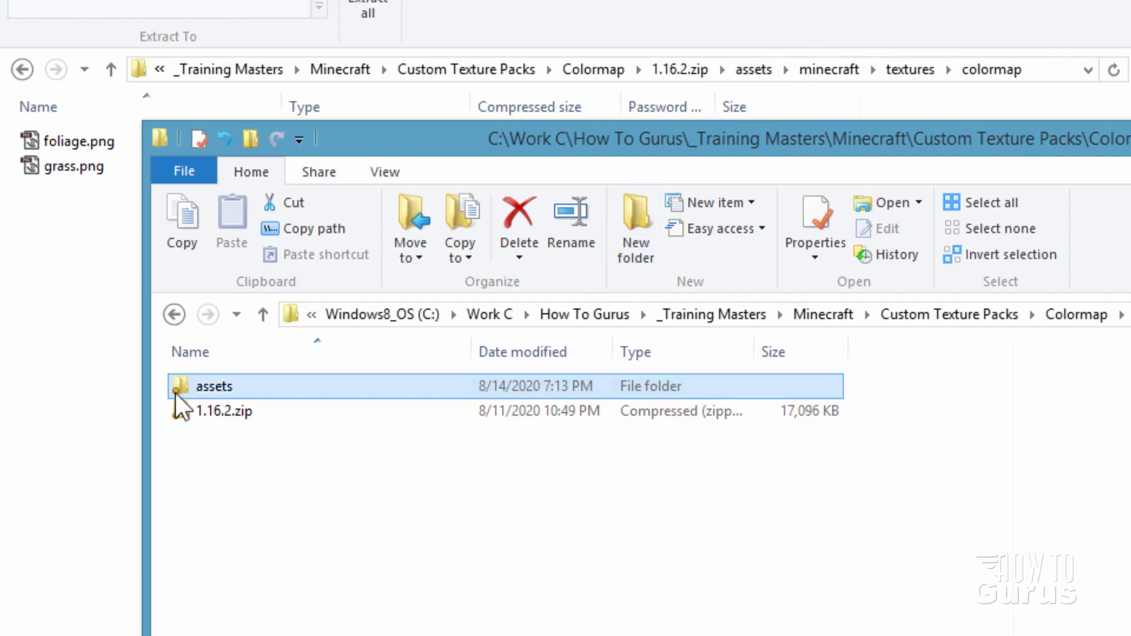
double_click(175, 392)
left_click(626, 257)
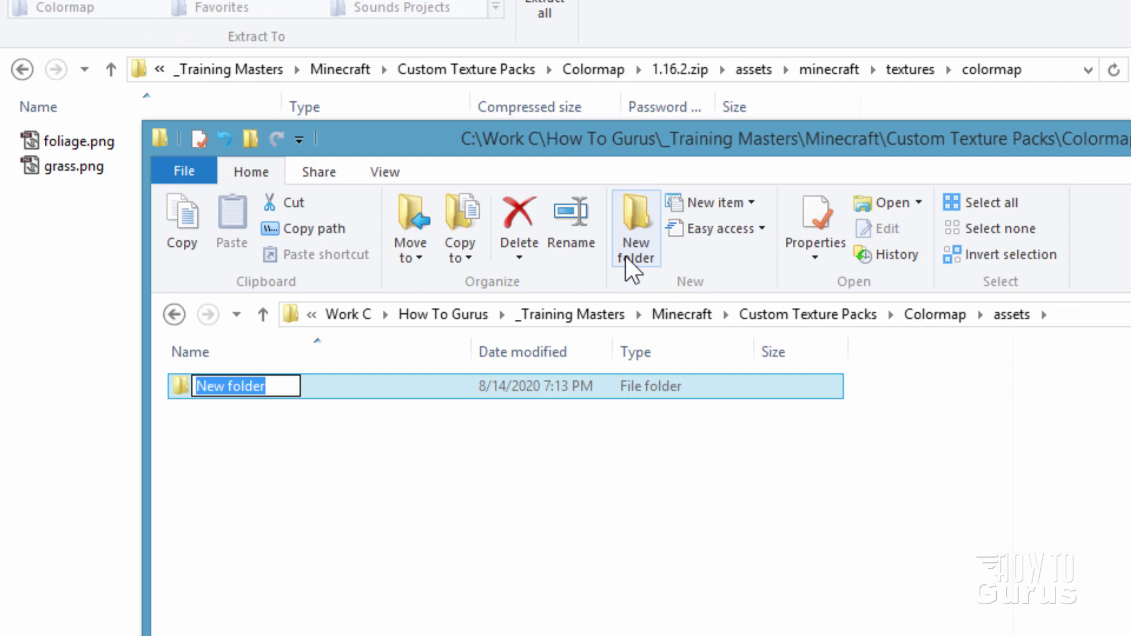
type("minecraf")
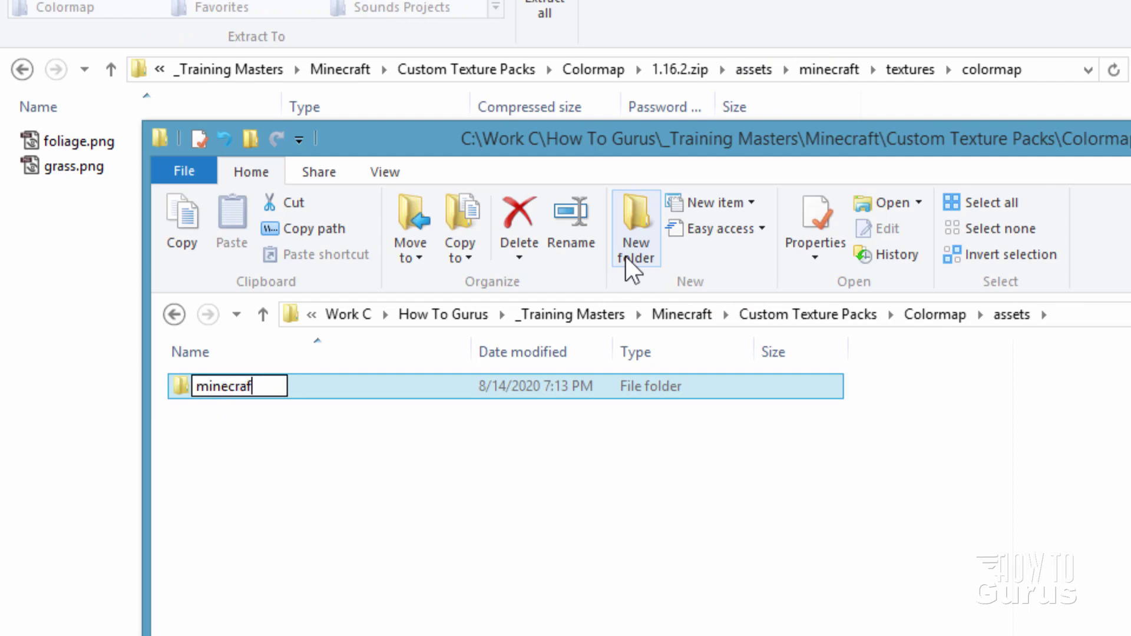
type("t")
key("Return")
double_click(187, 391)
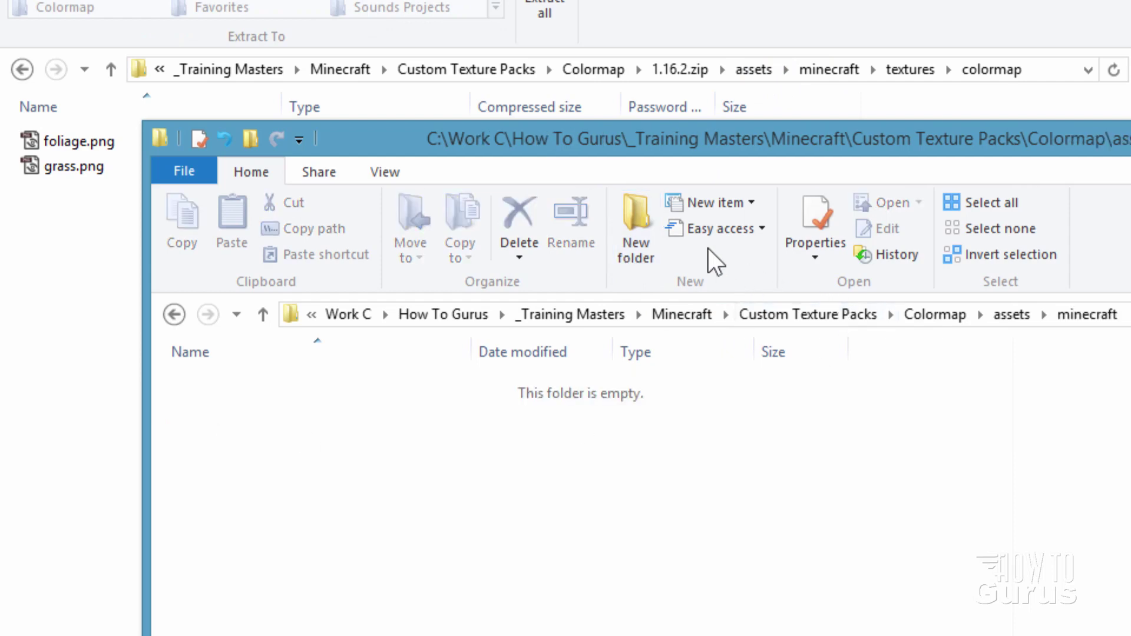
- Create a textures folder inside minecraft and a colormap folder inside textures, then open colormap
left_click(641, 239)
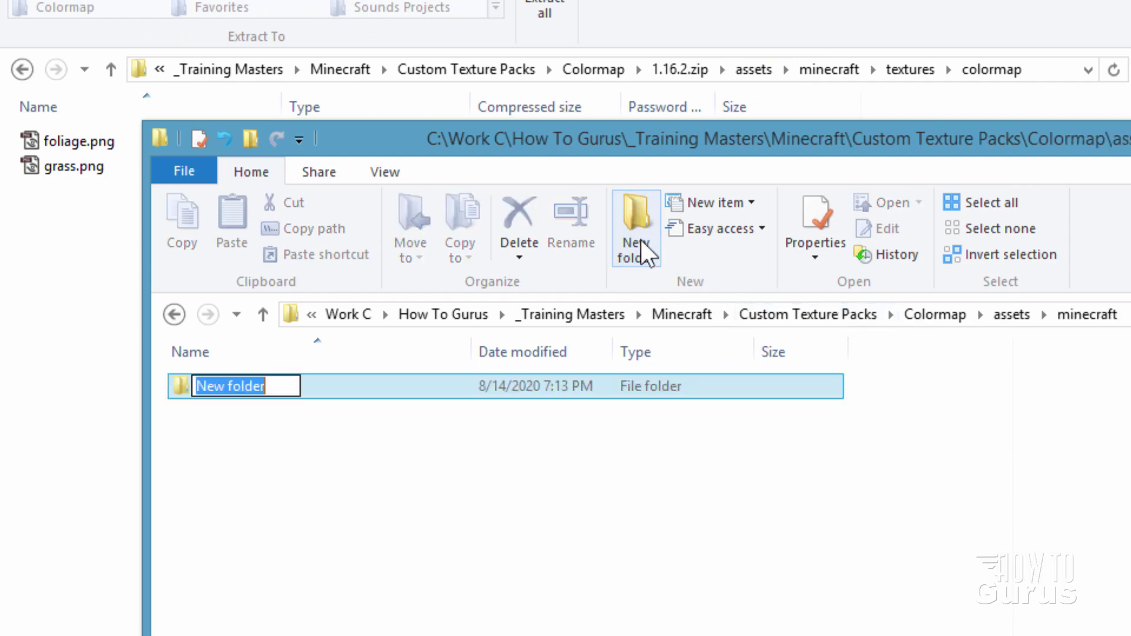
type("texturesw")
key("Return")
double_click(178, 391)
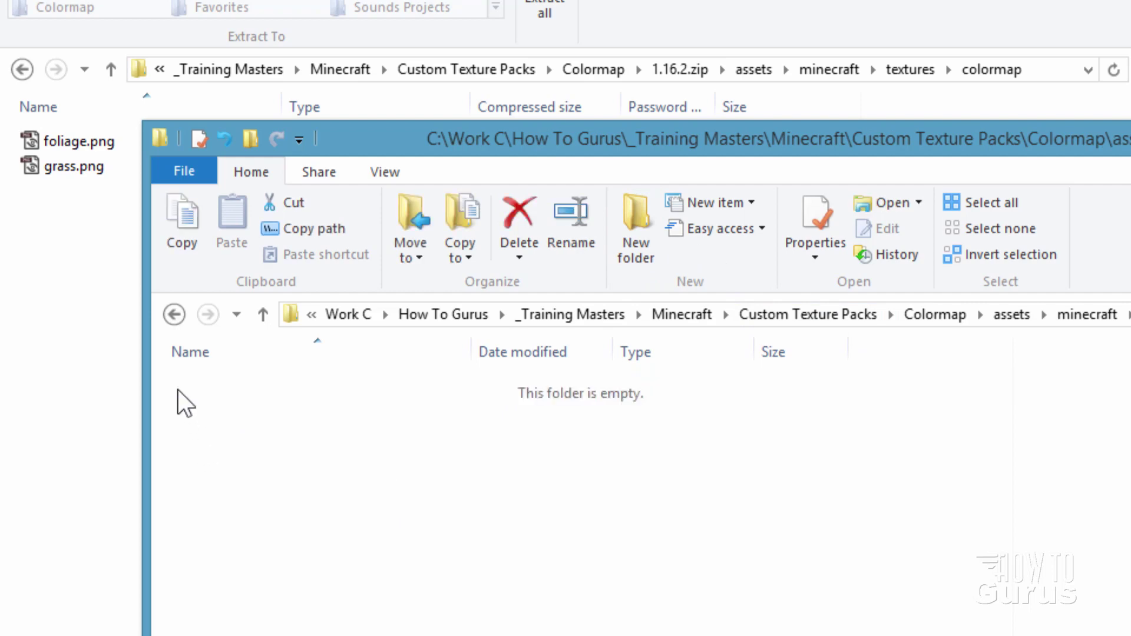
left_click(635, 262)
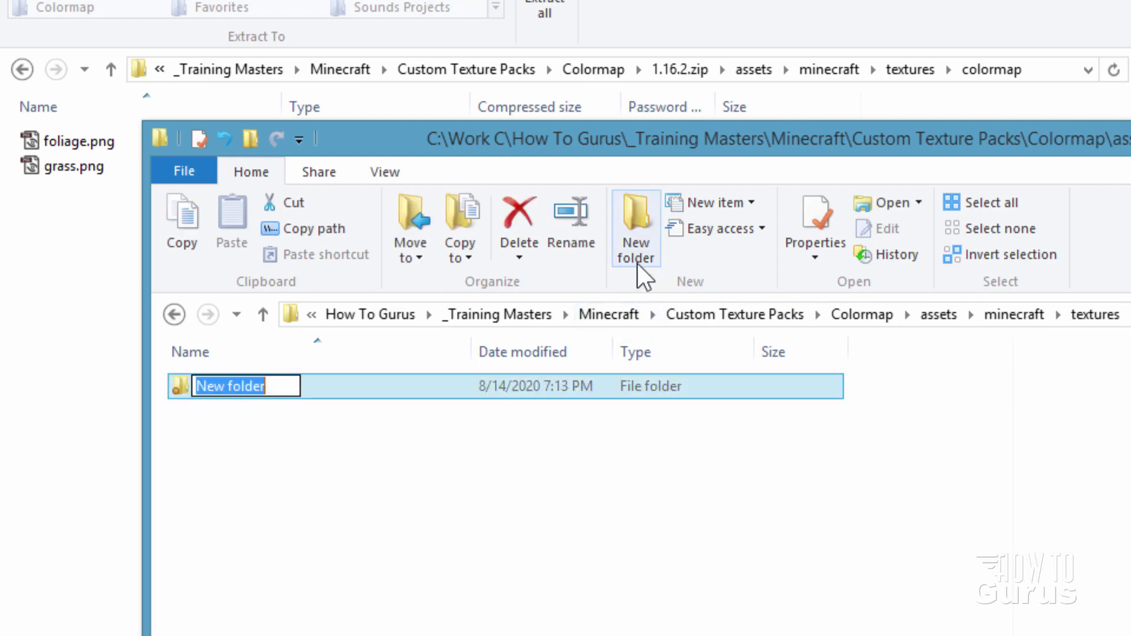
type("colormap")
key("Return")
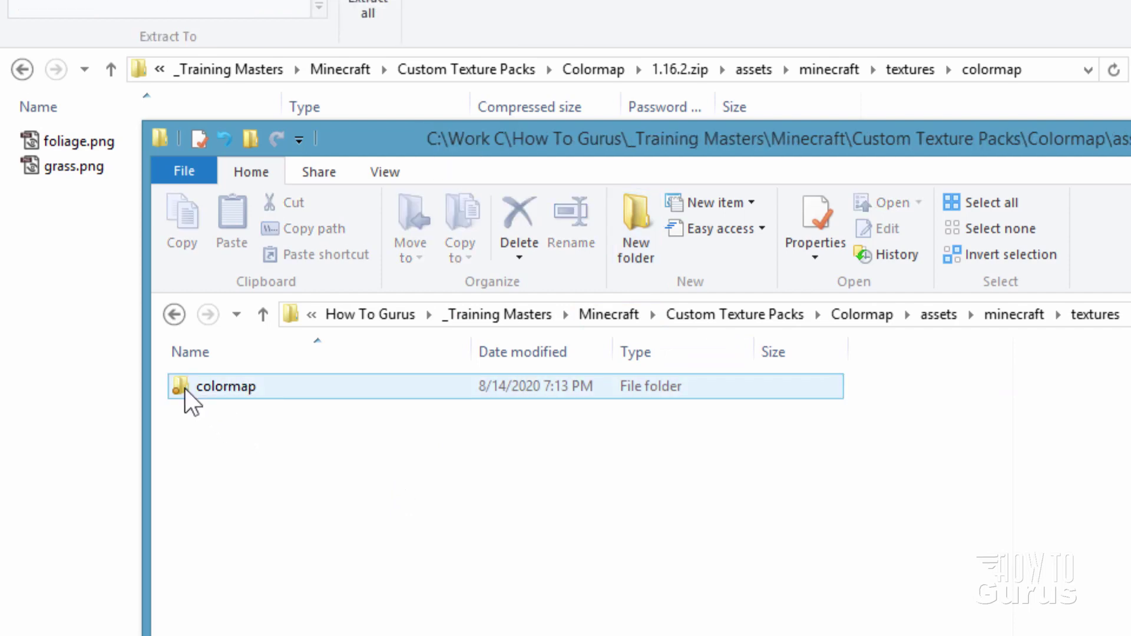
double_click(185, 388)
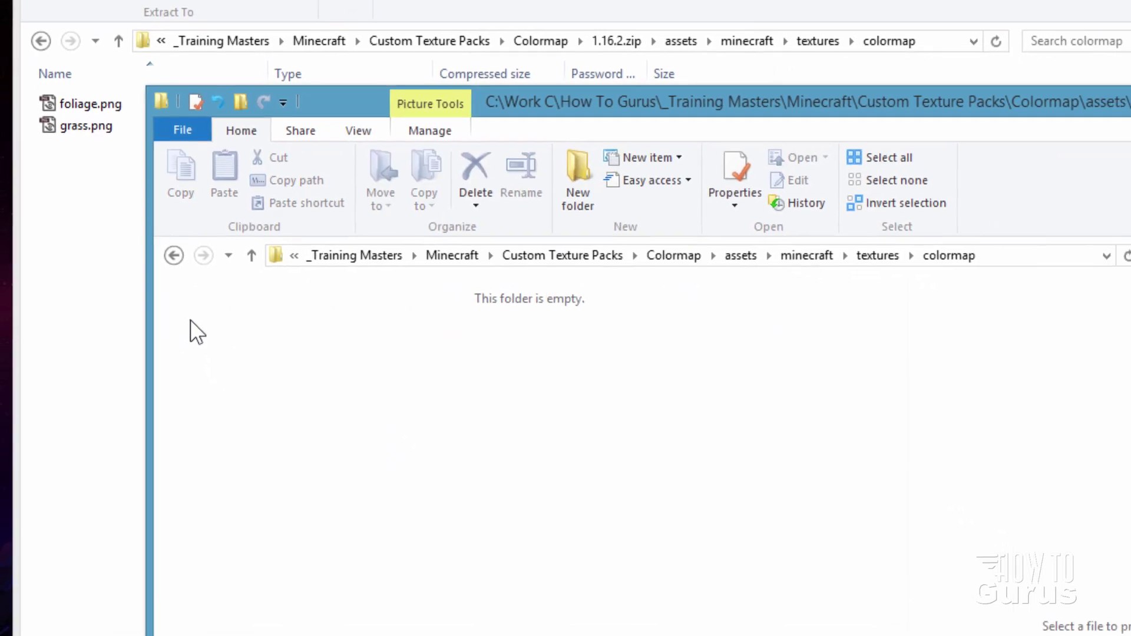
- Copy foliage.png and grass.png from the zip's colormap folder into the new colormap folder
left_click(81, 128)
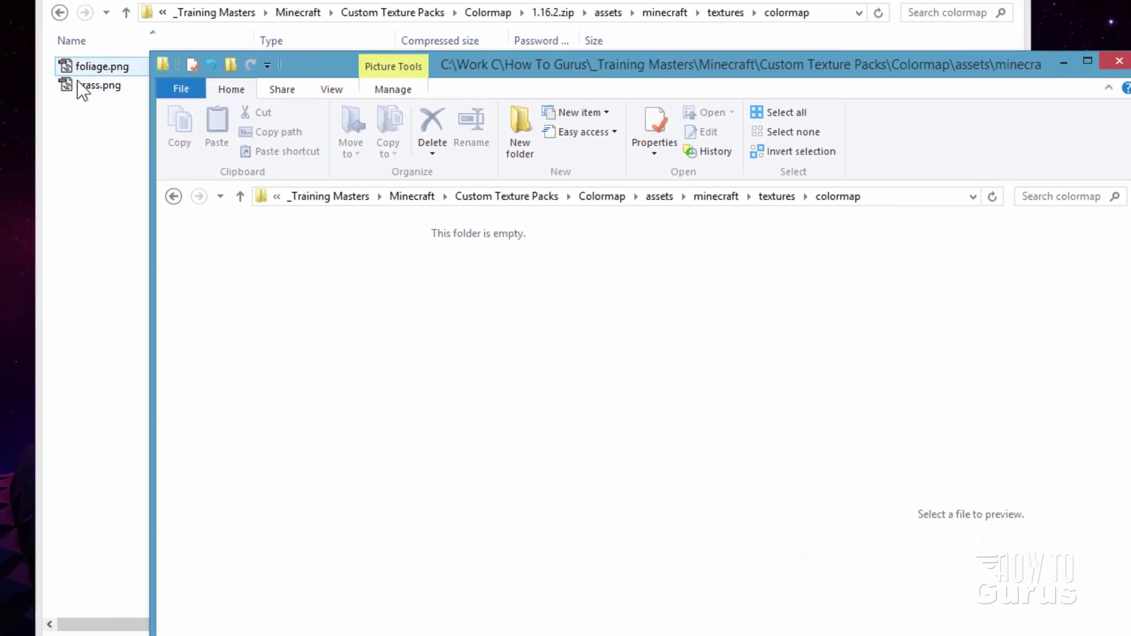
left_click(76, 66, "shift")
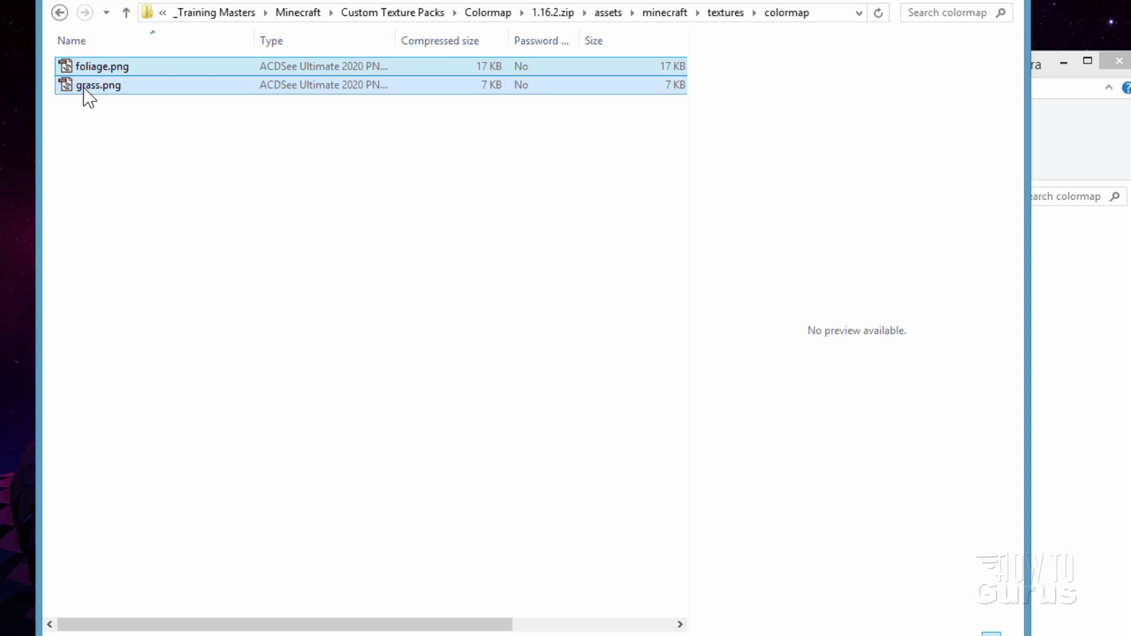
left_click_drag(83, 88, 1068, 442)
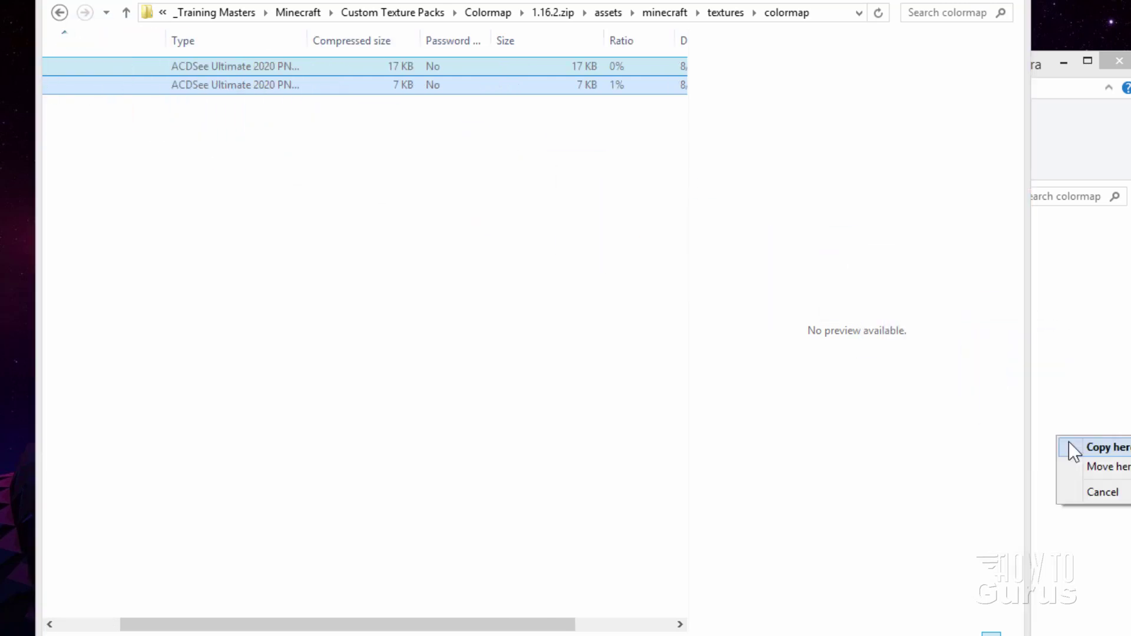
left_click(1107, 449)
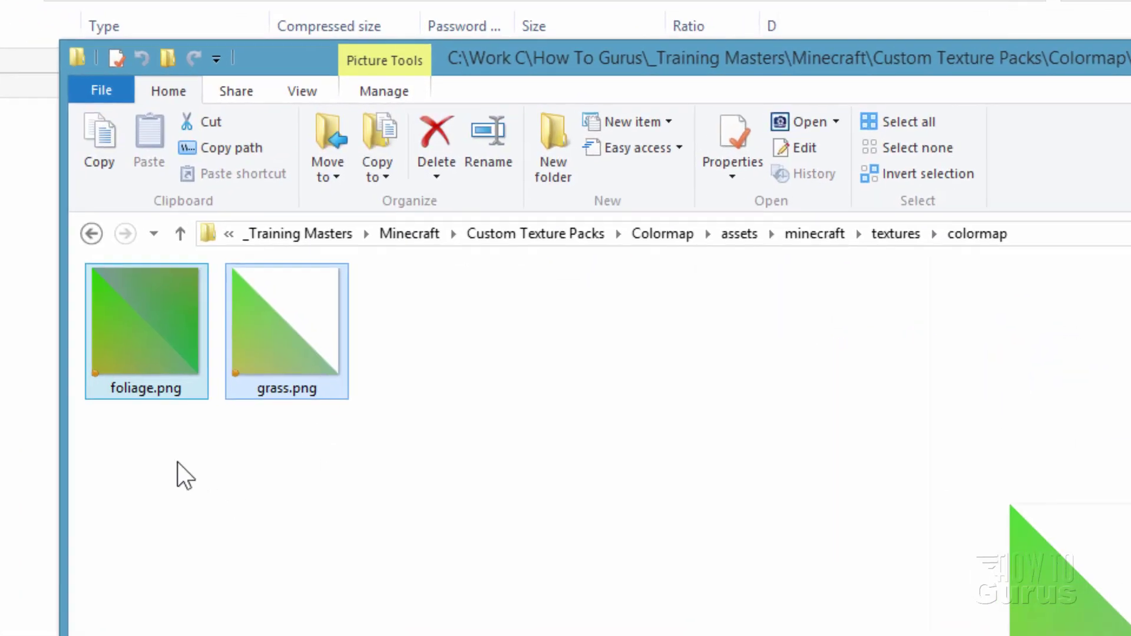
left_click(274, 360)
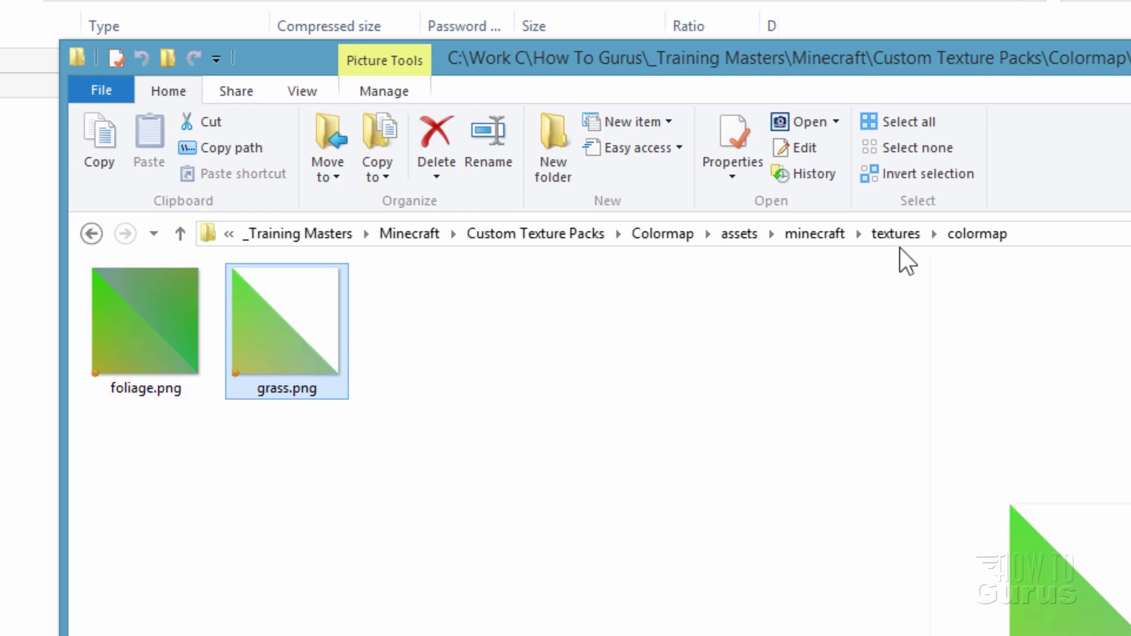
- Copy pack.mcmeta and pack.png from the root of 1.16.2.zip into the Colormap folder
left_click(666, 234)
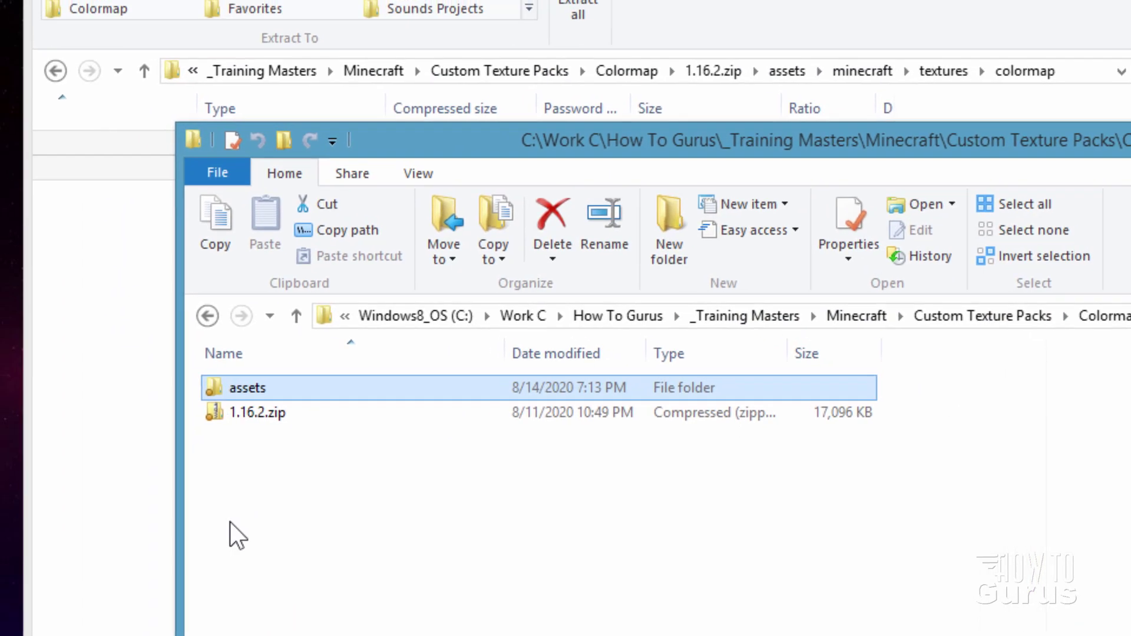
left_click(920, 70)
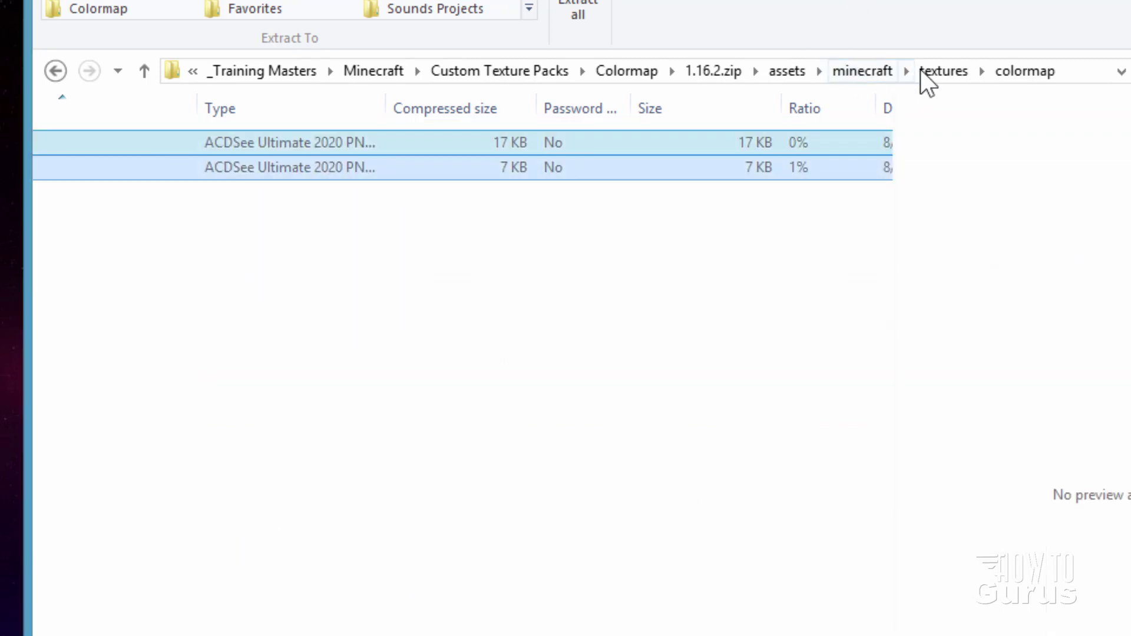
left_click(719, 70)
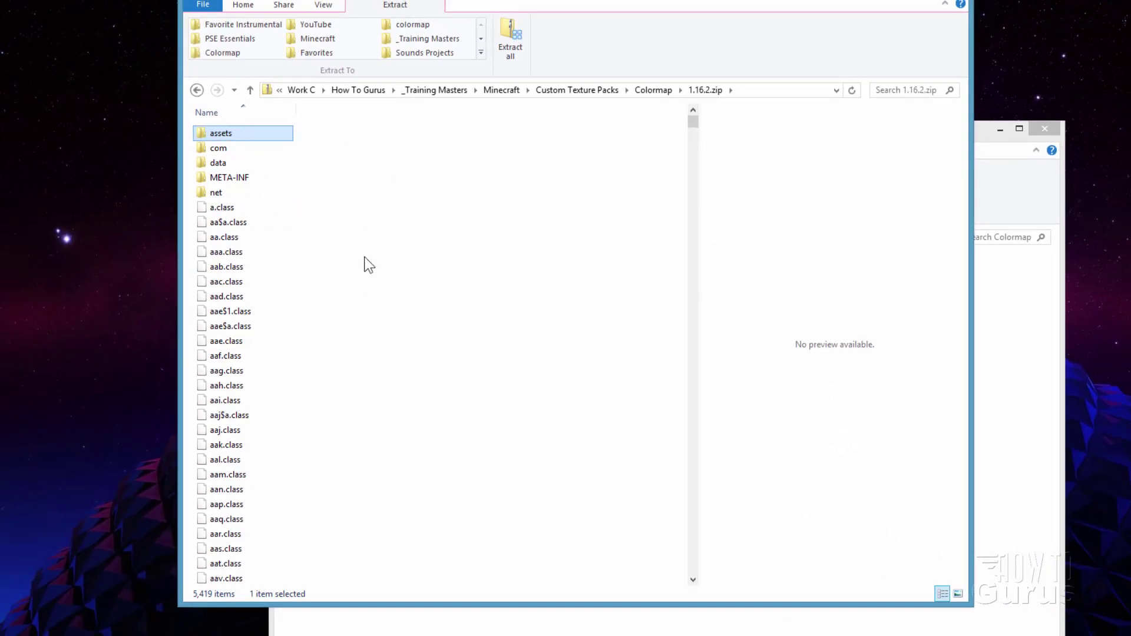
scroll(283, 233, "down", 20)
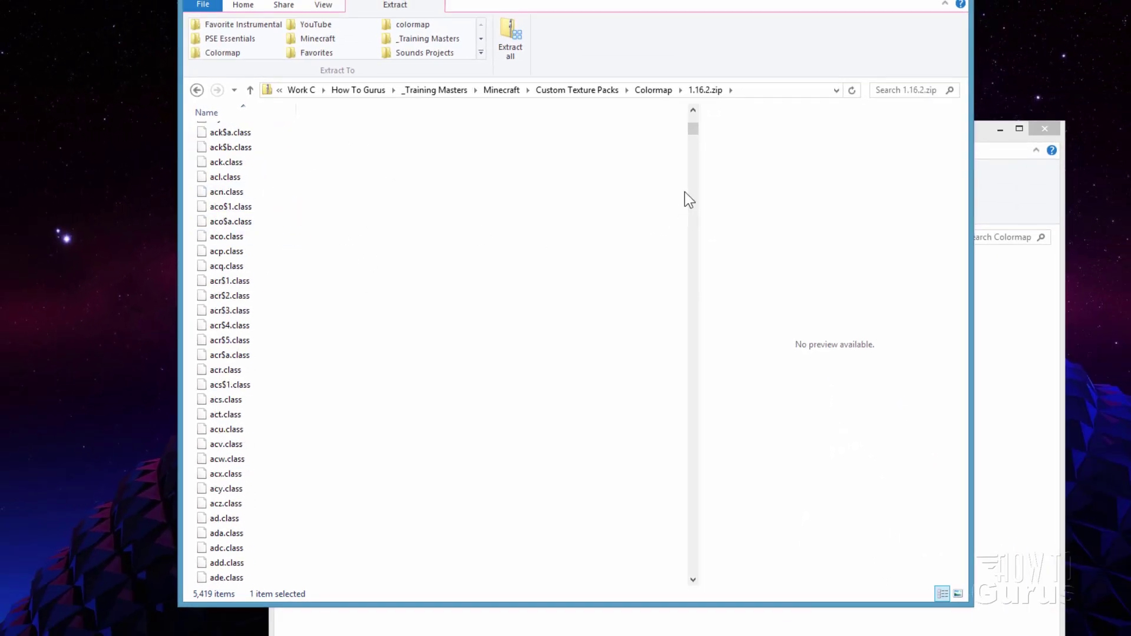
left_click_drag(690, 128, 670, 538)
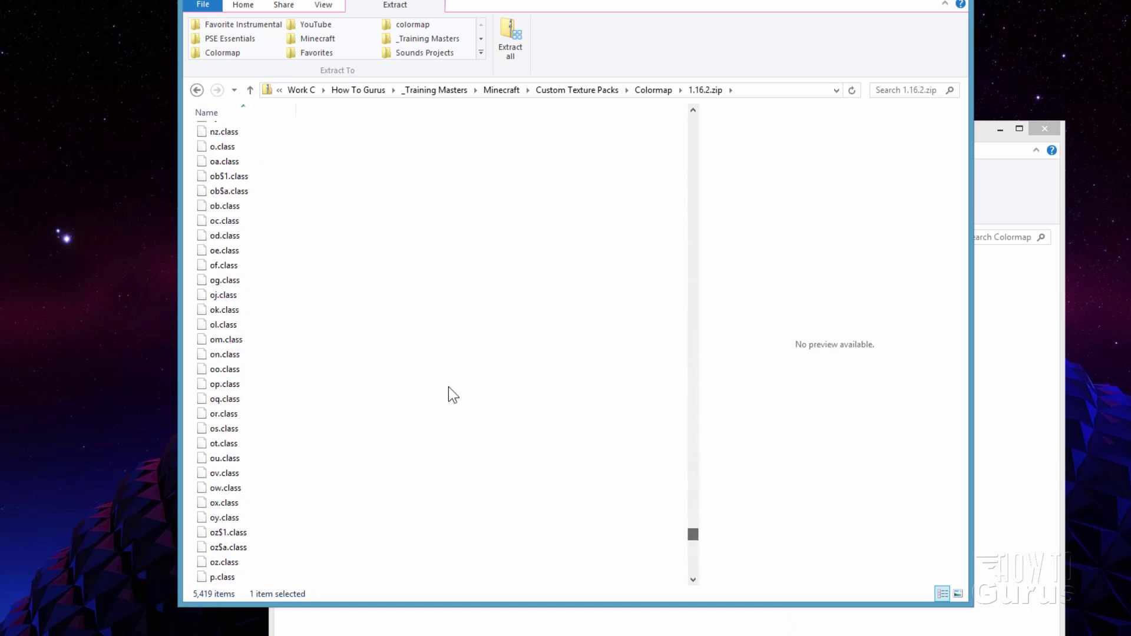
left_click(268, 189)
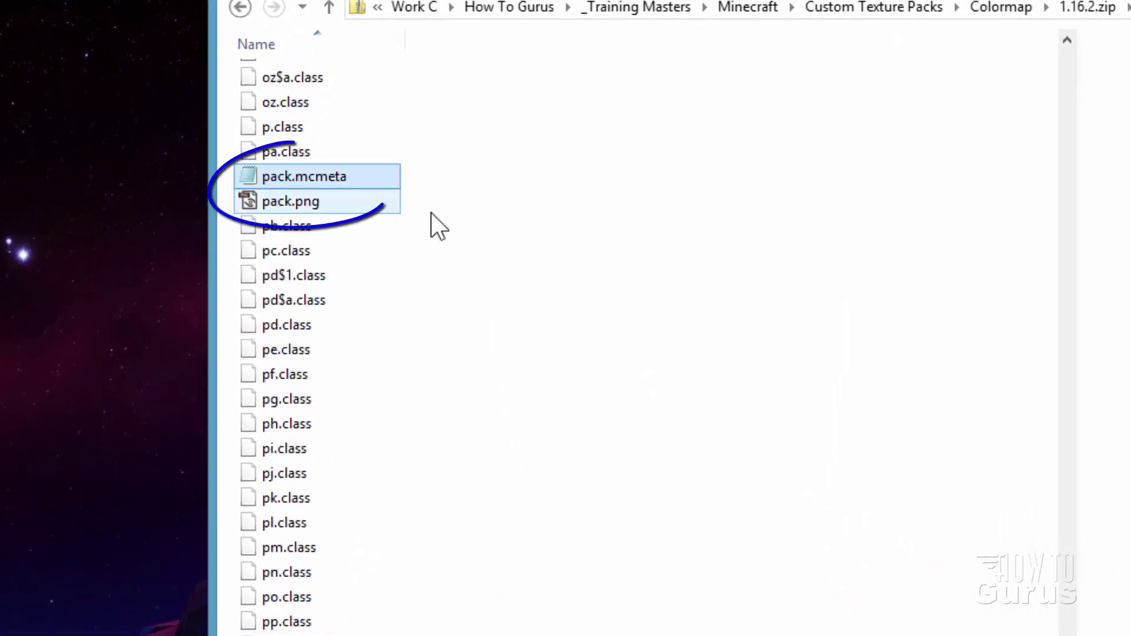
left_click(290, 201, "ctrl")
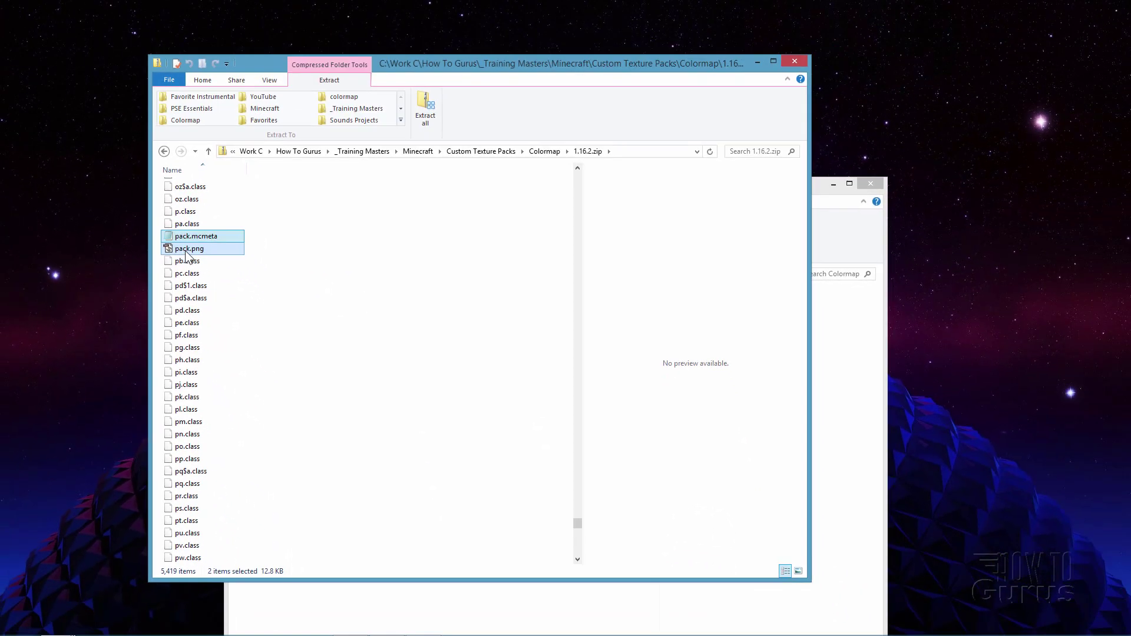
left_click_drag(186, 255, 836, 457)
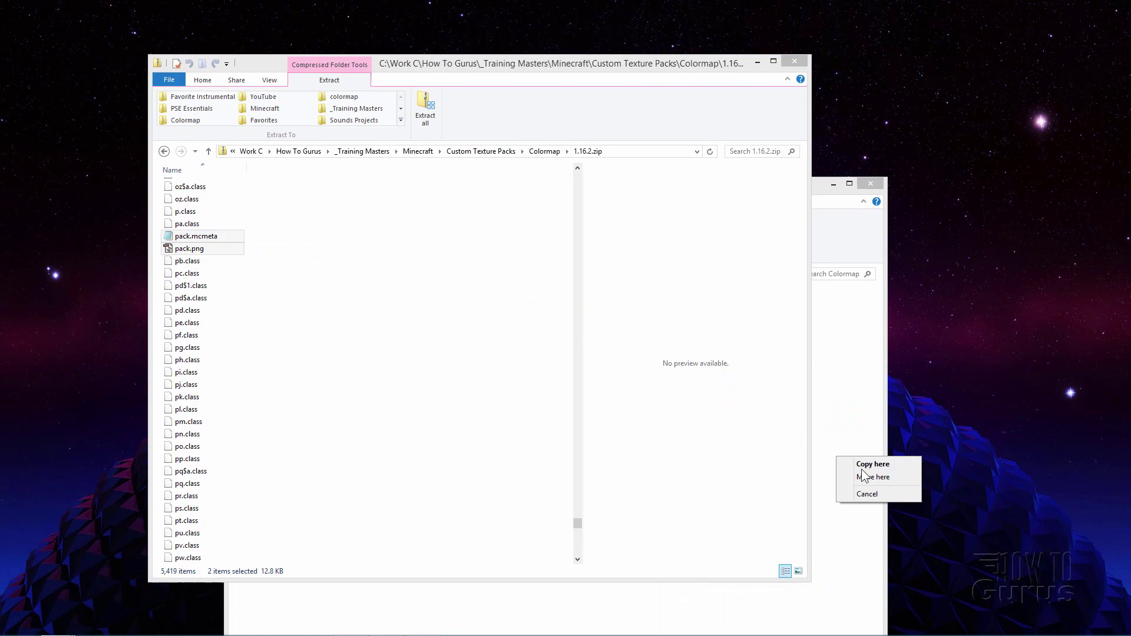
left_click(868, 465)
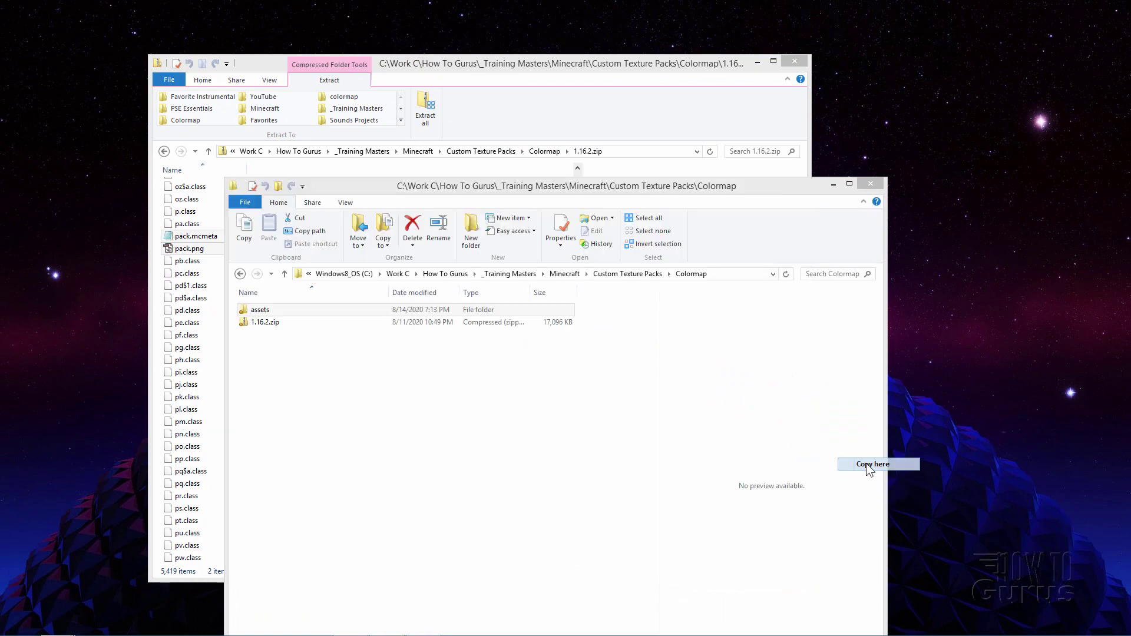
- Close the zip window and delete 1.16.2.zip from the Colormap folder
left_click(613, 123)
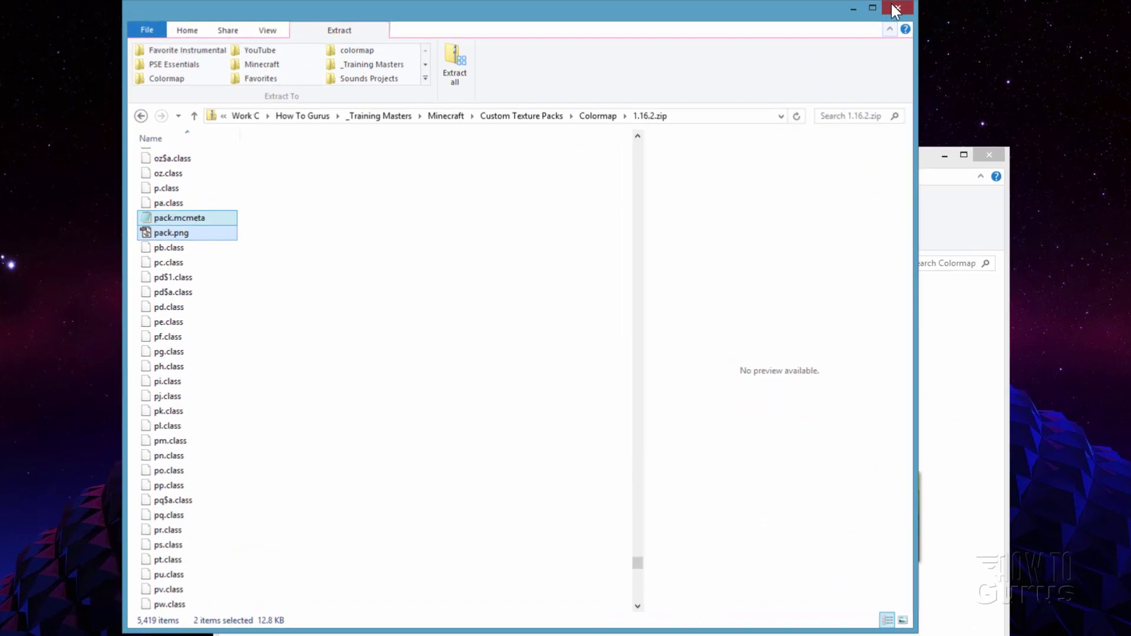
left_click(795, 61)
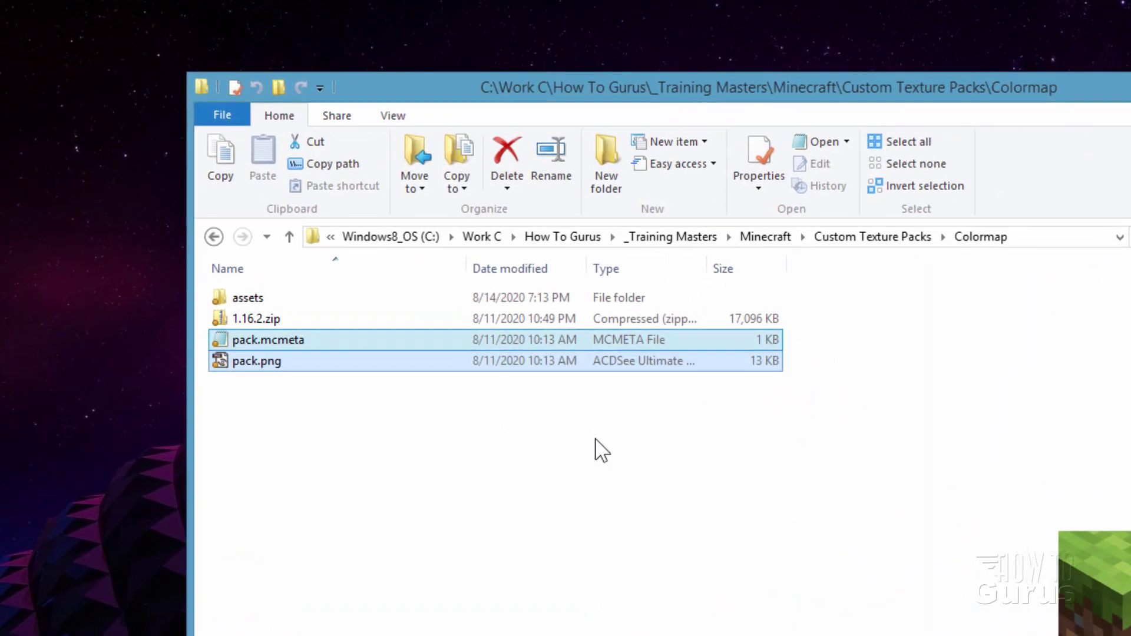
left_click(244, 322)
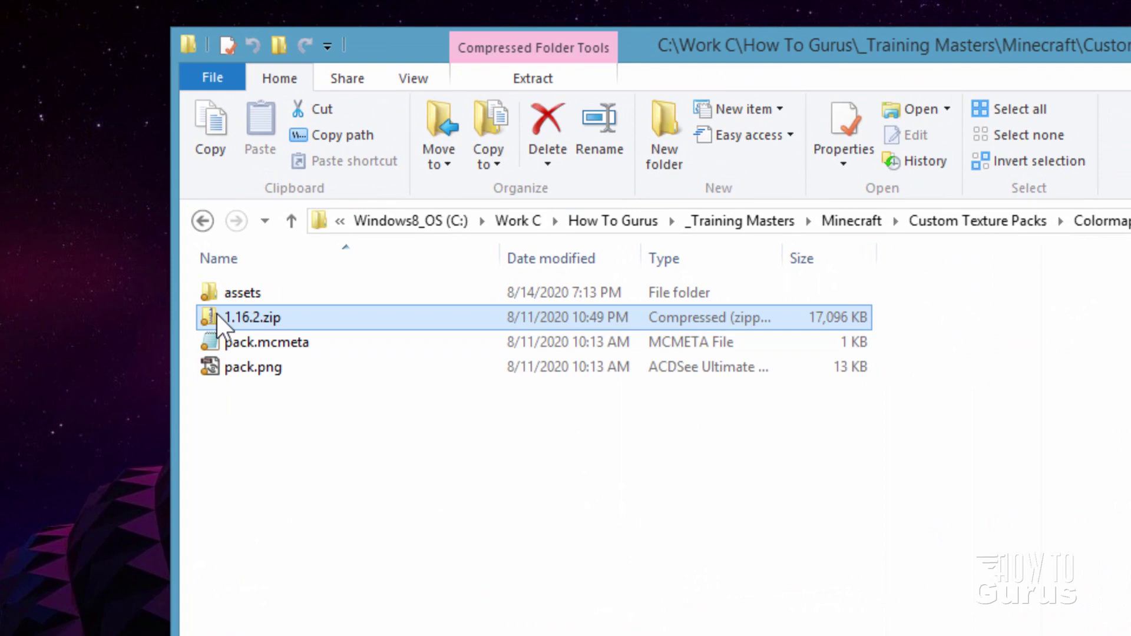
key("Delete")
left_click(942, 415)
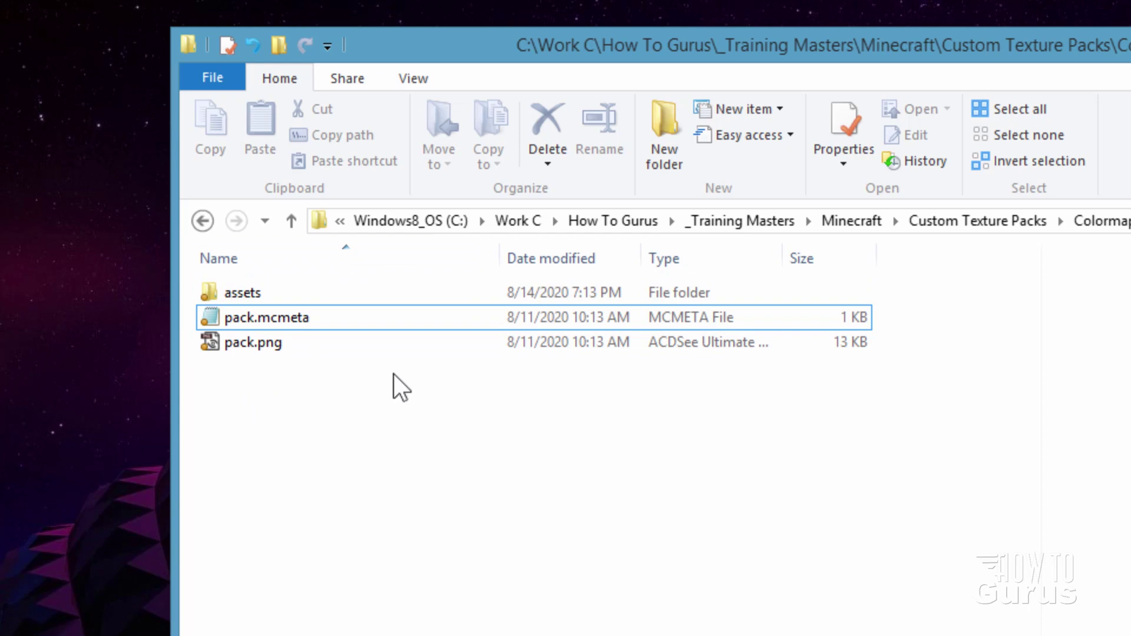
left_click(420, 318)
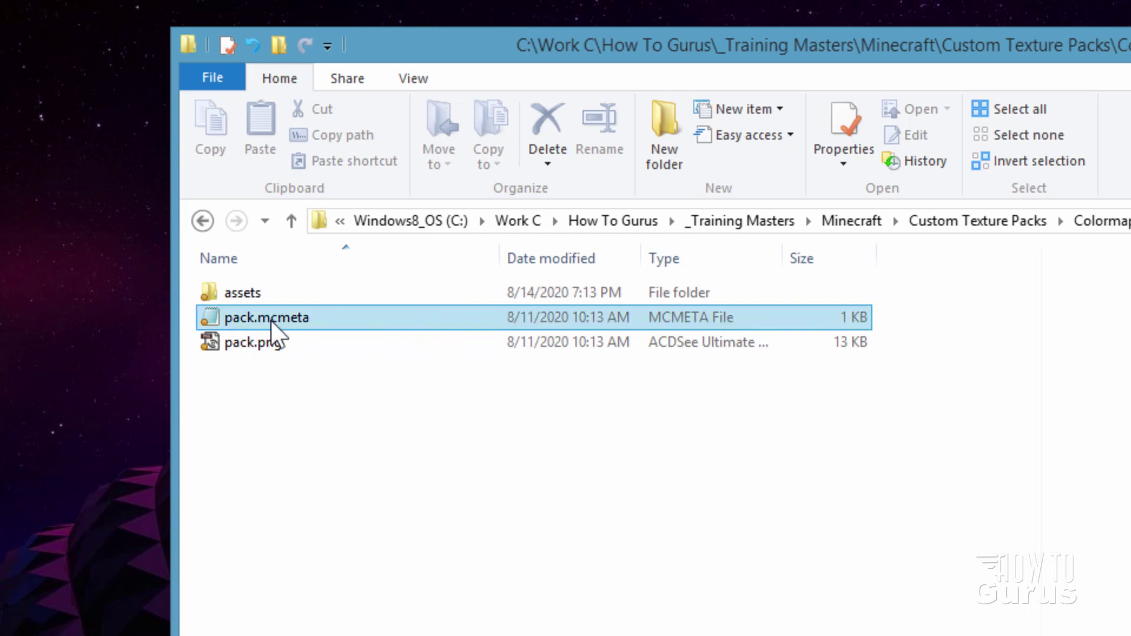
- Change the pack.mcmeta description to 'New Color Map' in Notepad and save it
double_click(205, 314)
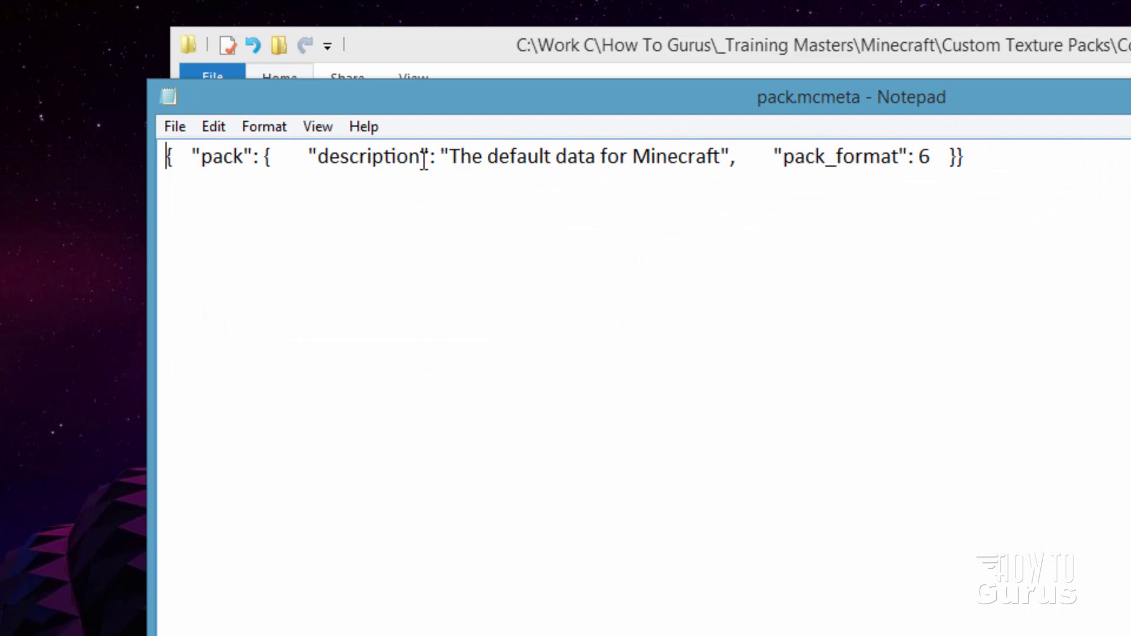
left_click_drag(723, 157, 450, 157)
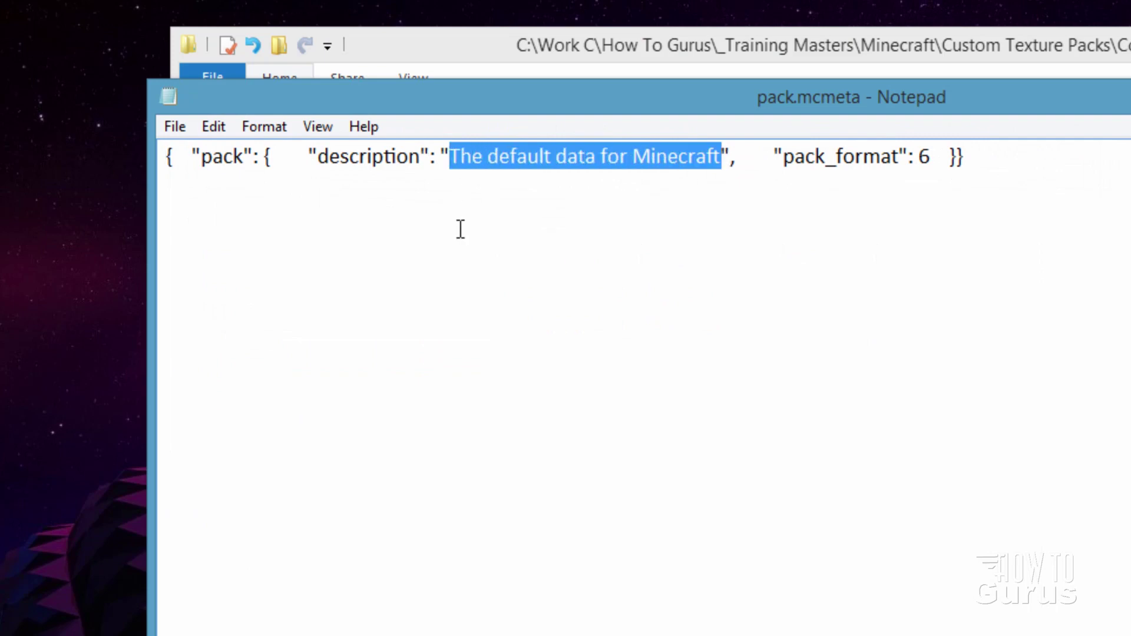
type("New Color Ma")
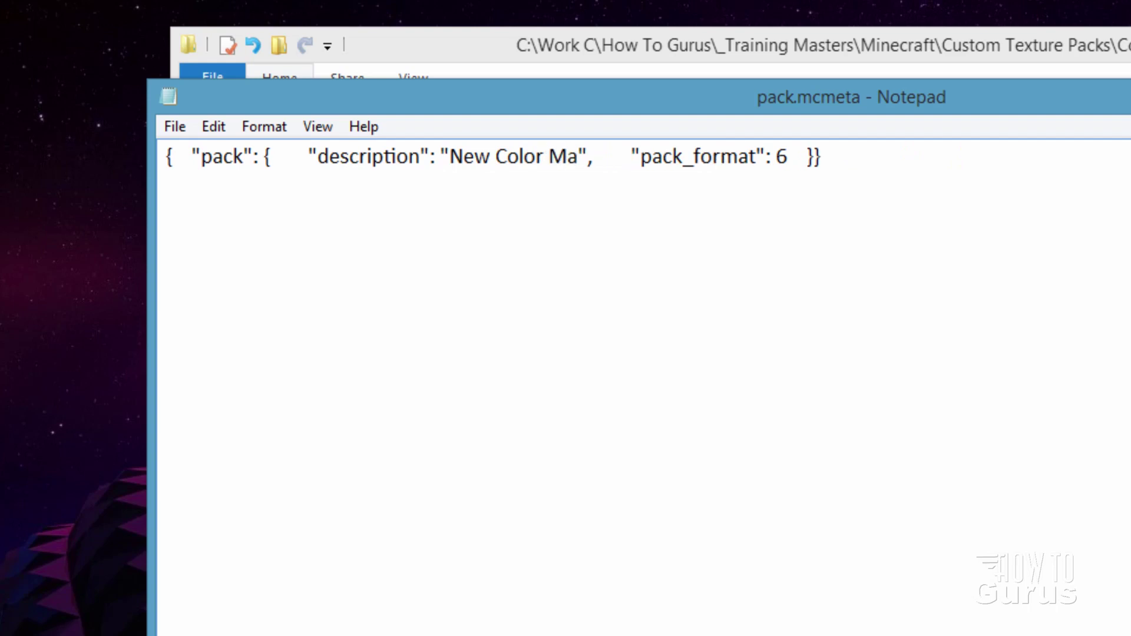
type("p")
left_click(180, 127)
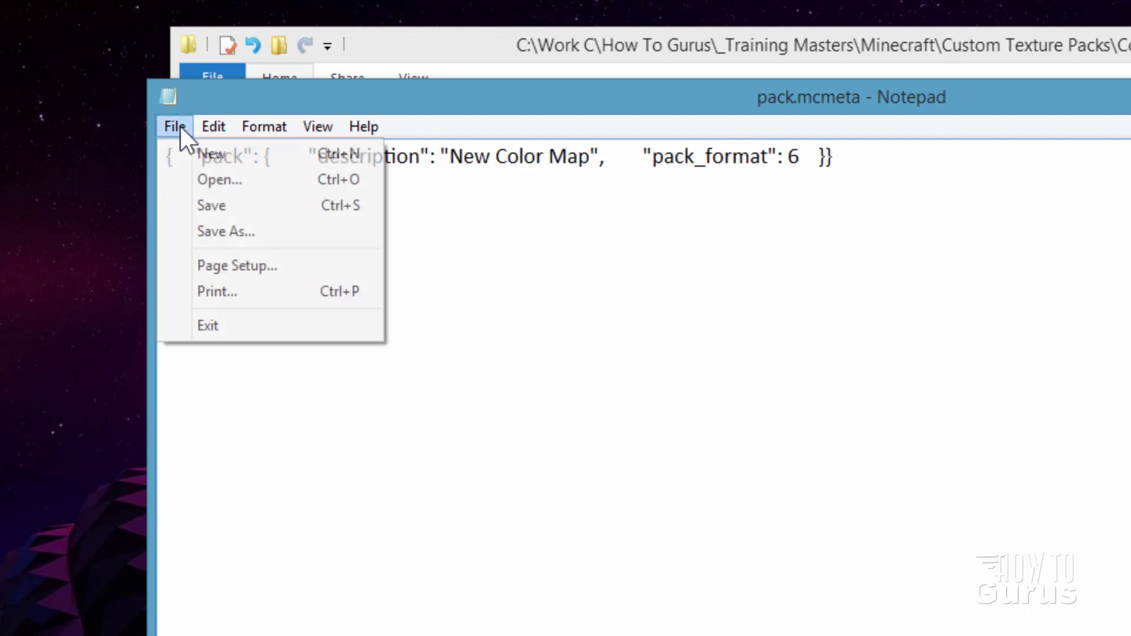
left_click(214, 206)
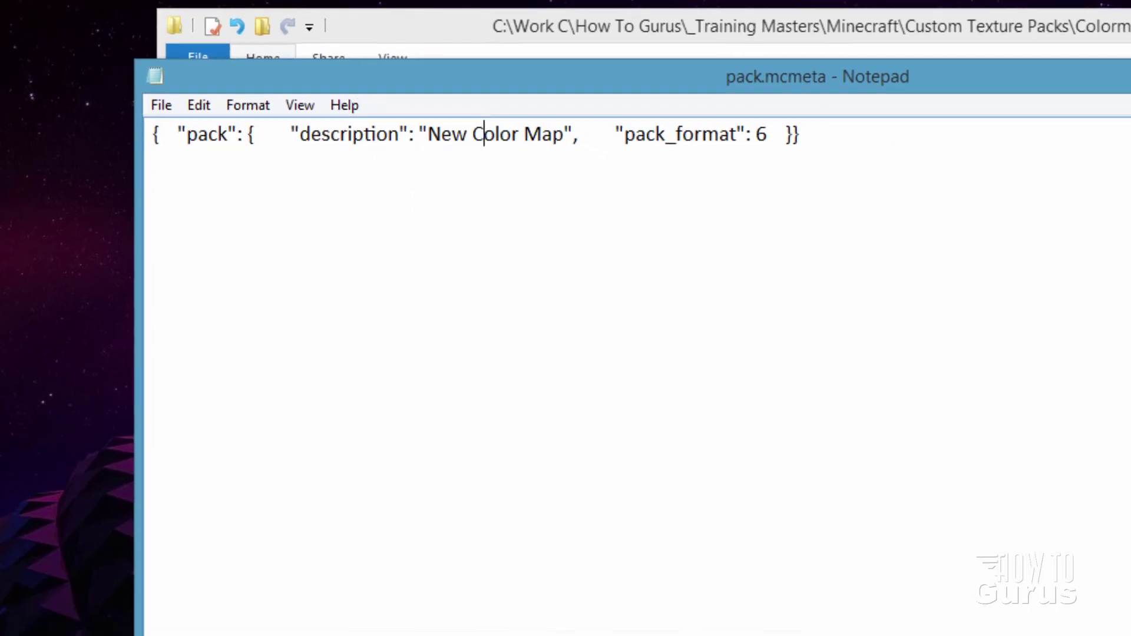
left_click(141, 202)
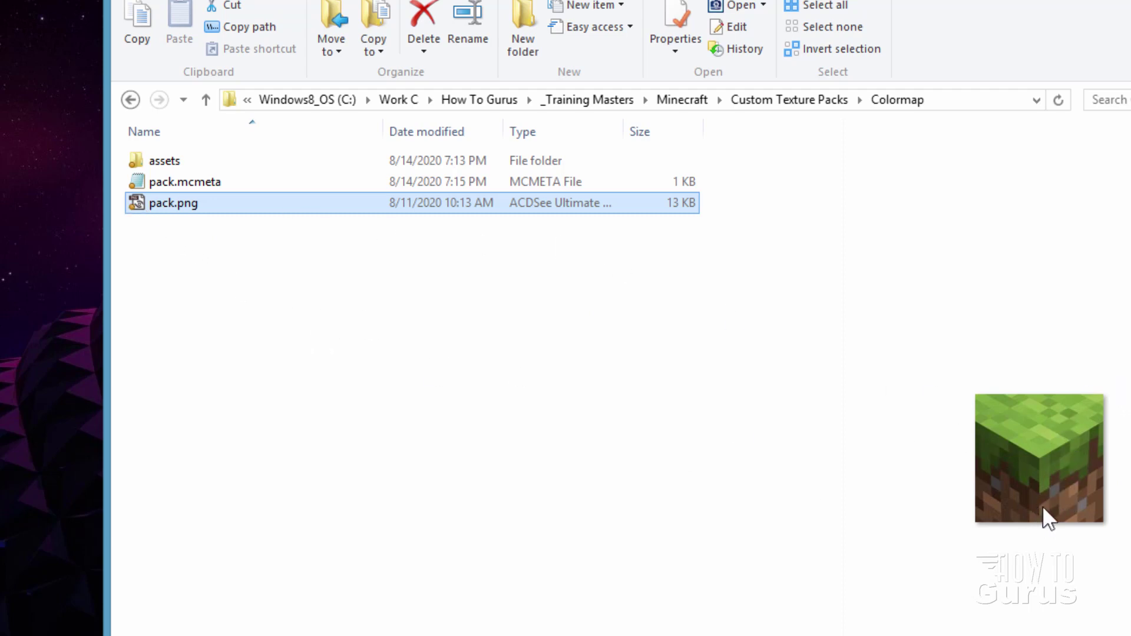
- Open assets, minecraft, textures and colormap in turn to reach foliage.png and grass.png
left_click(132, 164, "ctrl")
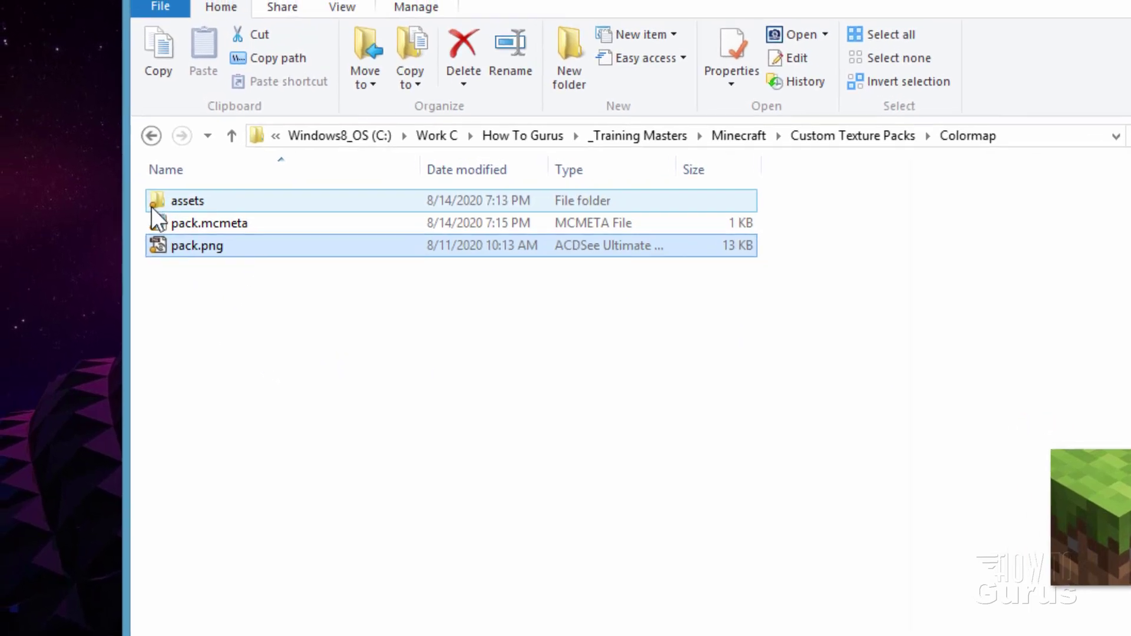
double_click(192, 257)
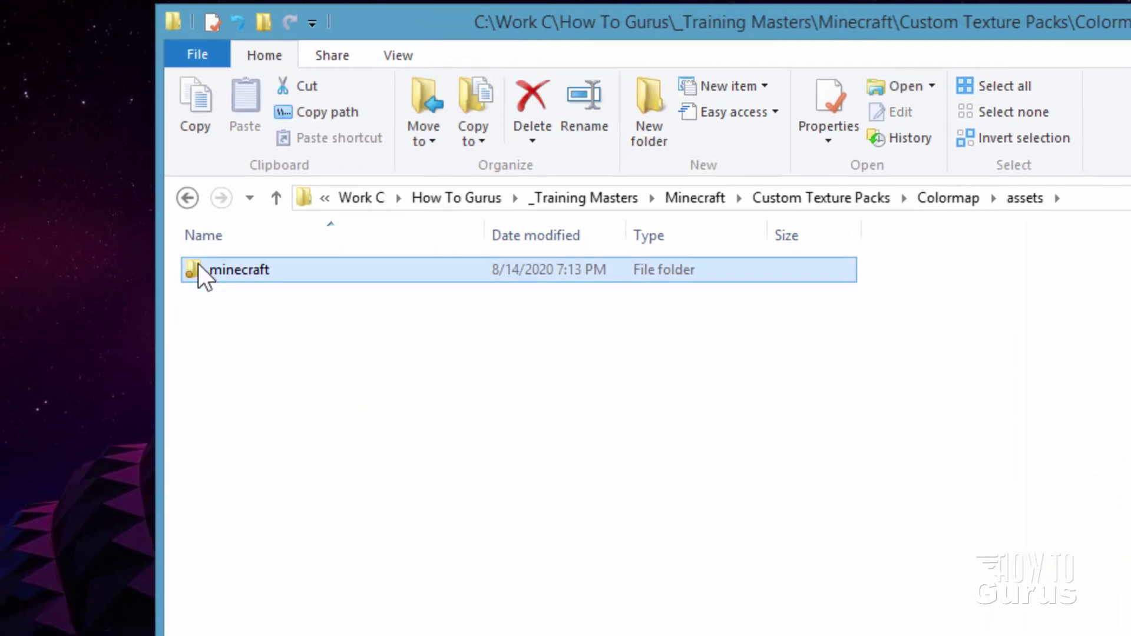
double_click(198, 264)
double_click(200, 265)
double_click(201, 266)
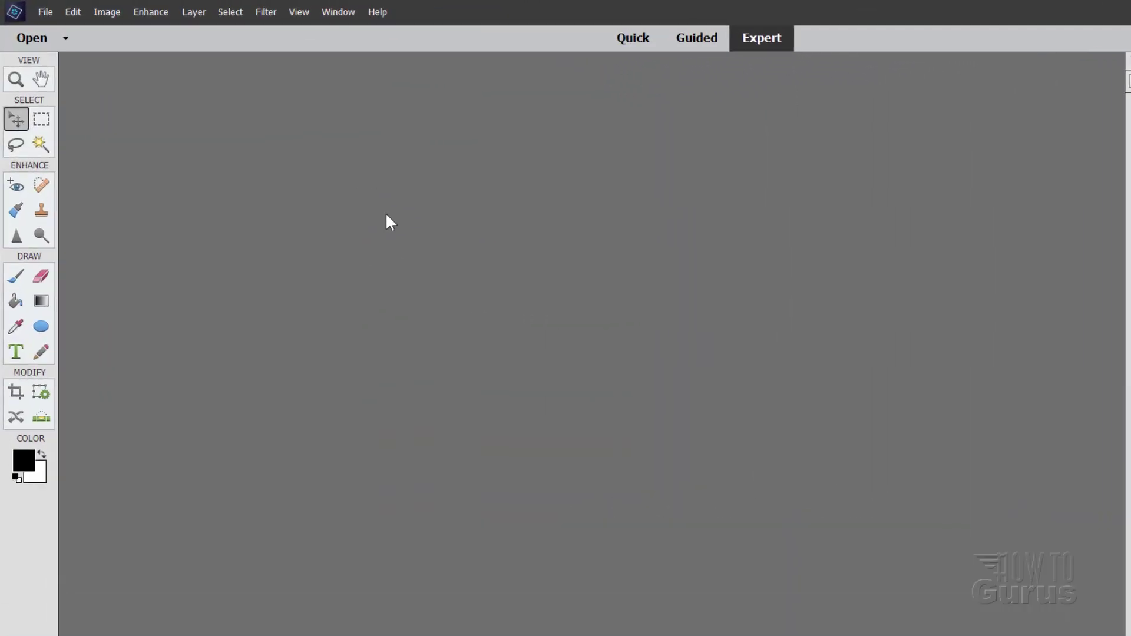
- Open grass.png from the pack's colormap folder in Photoshop Elements
left_click(45, 12)
left_click(61, 42)
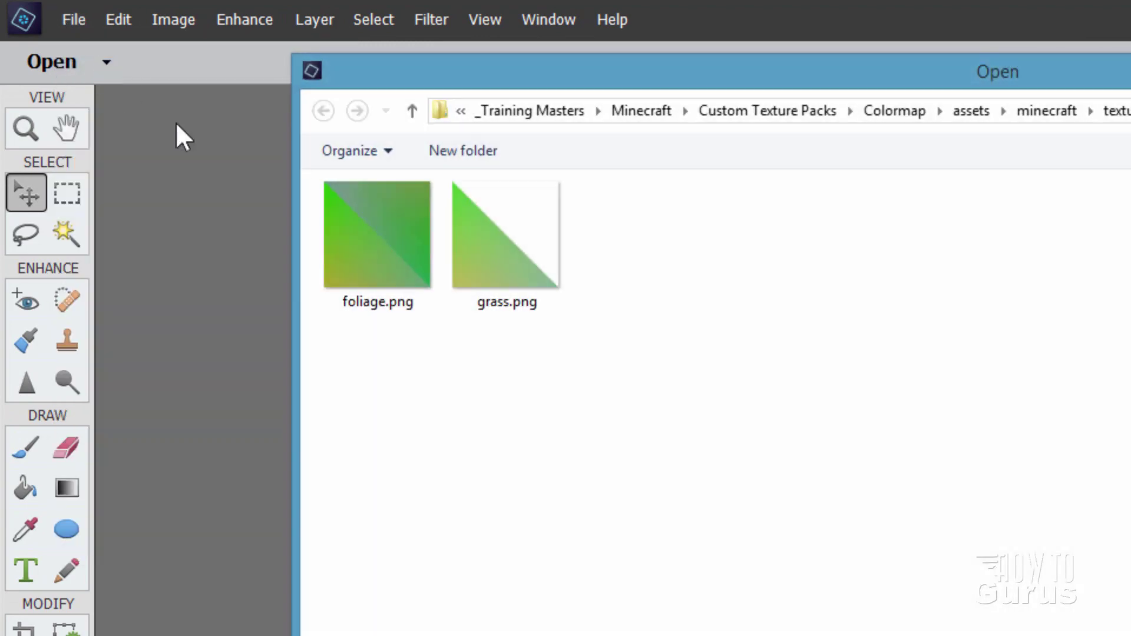
left_click(518, 245)
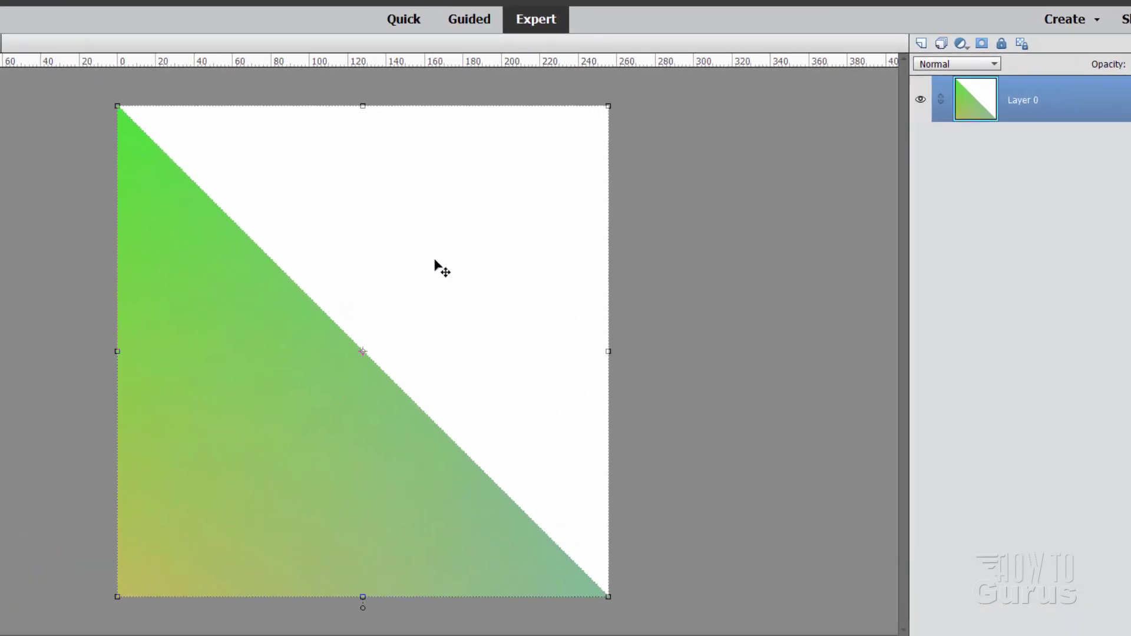
- Add Layer 1 above Layer 0, masked by the inverted Magic Wand selection of the white area
left_click(922, 44)
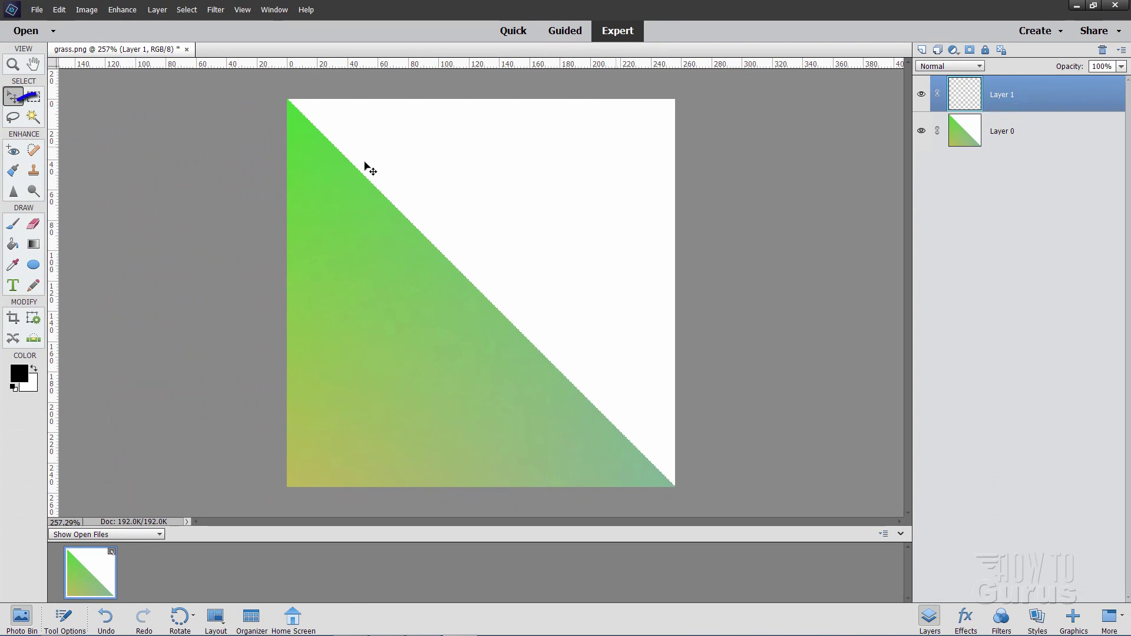
left_click(33, 117)
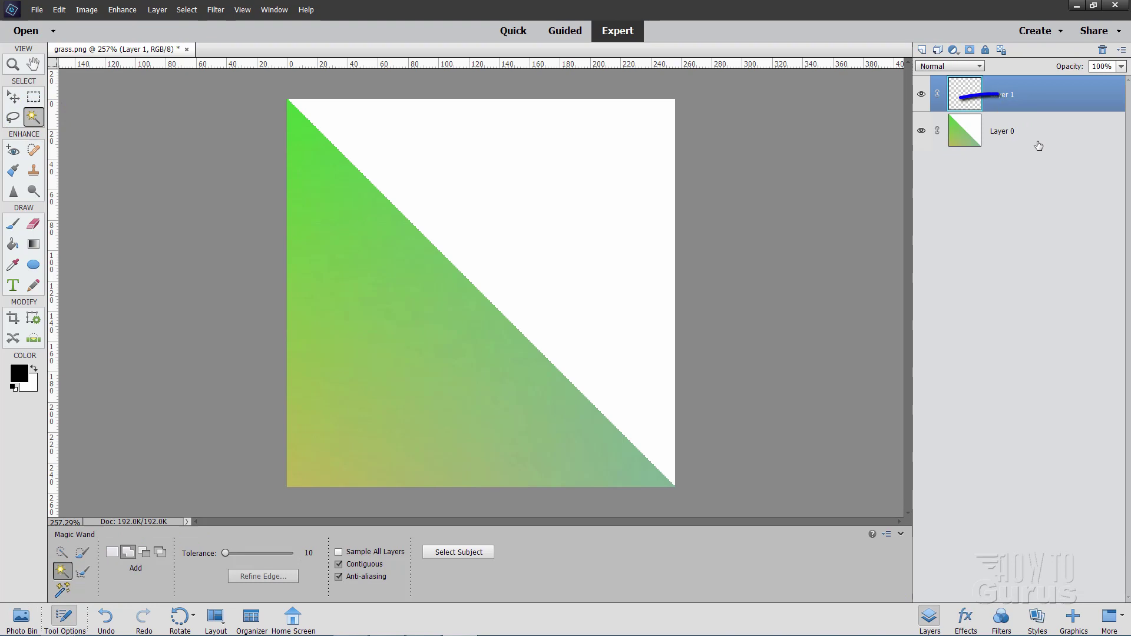
left_click(1013, 137)
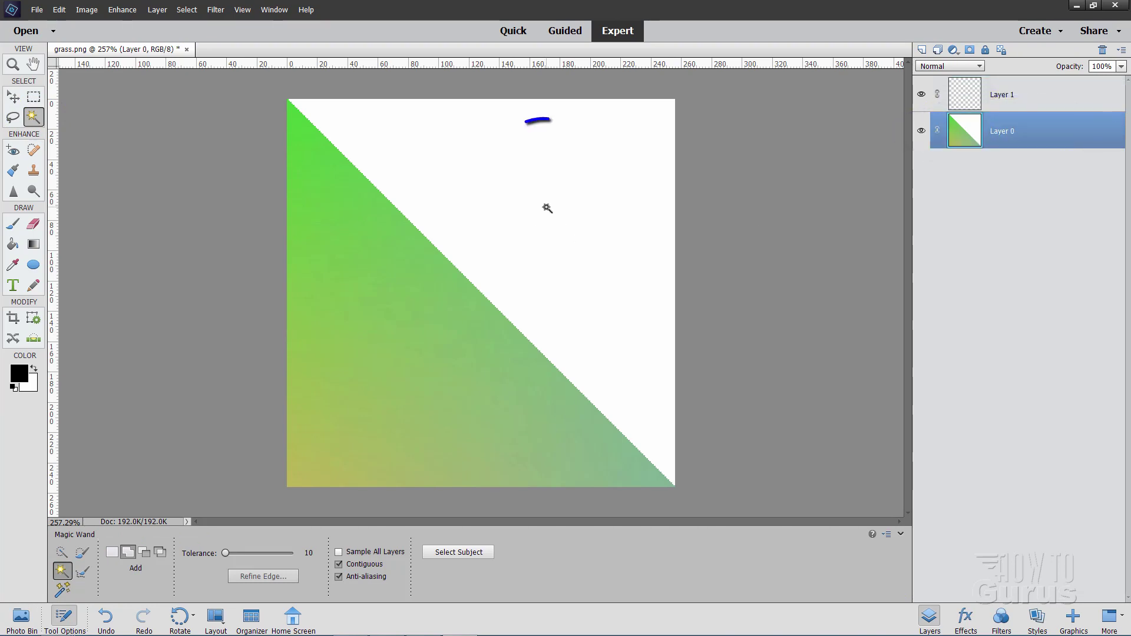
left_click(434, 223)
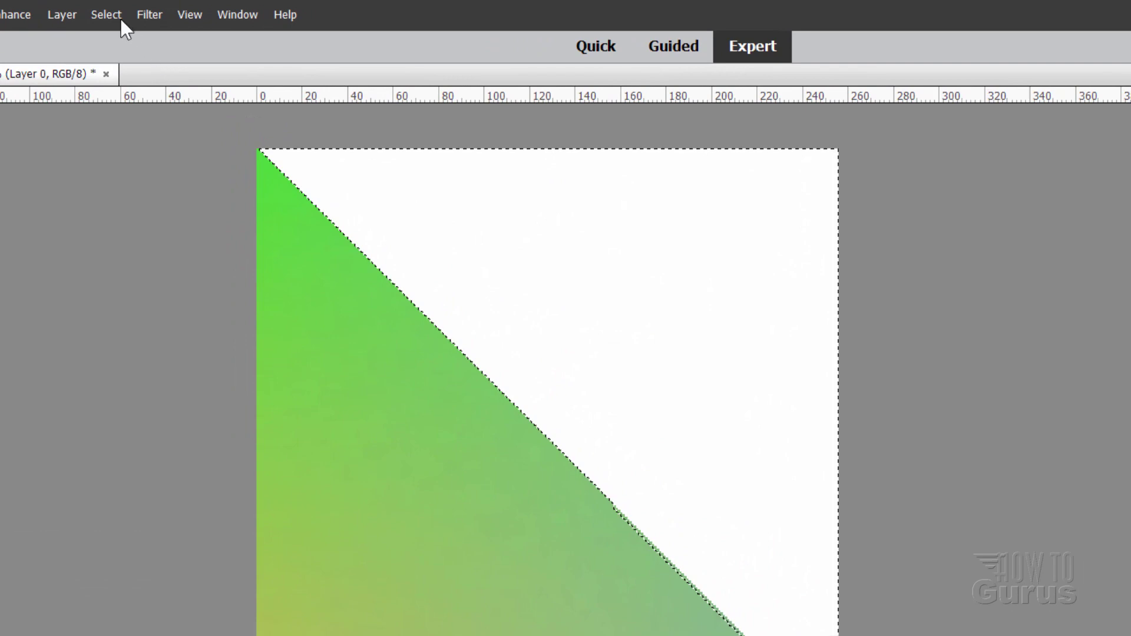
left_click(121, 18)
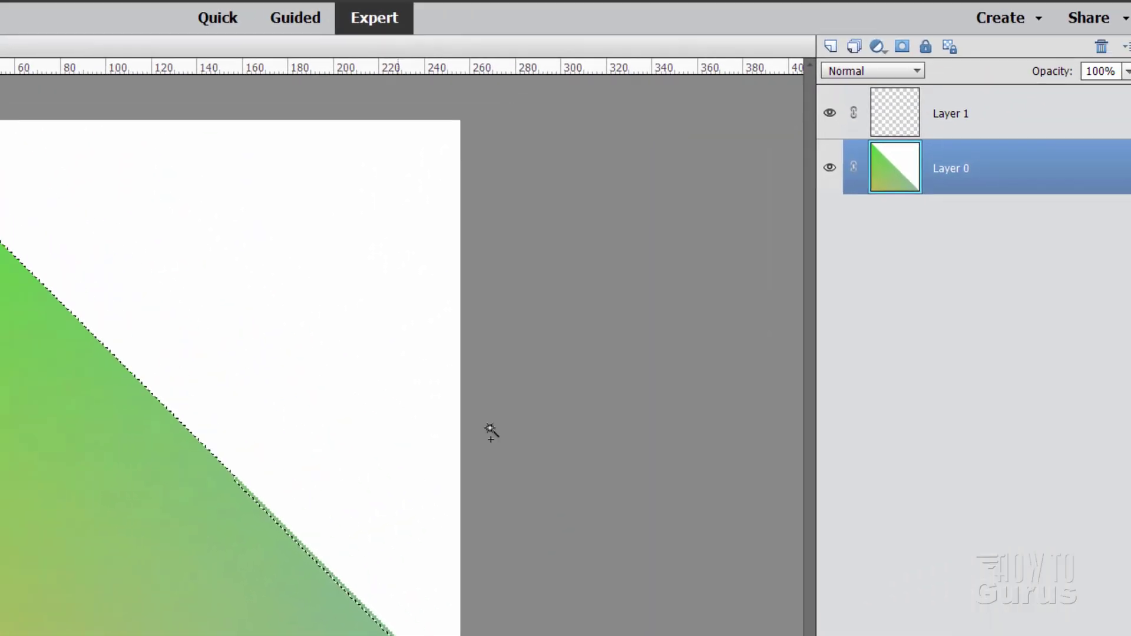
left_click(1128, 79)
left_click(889, 49)
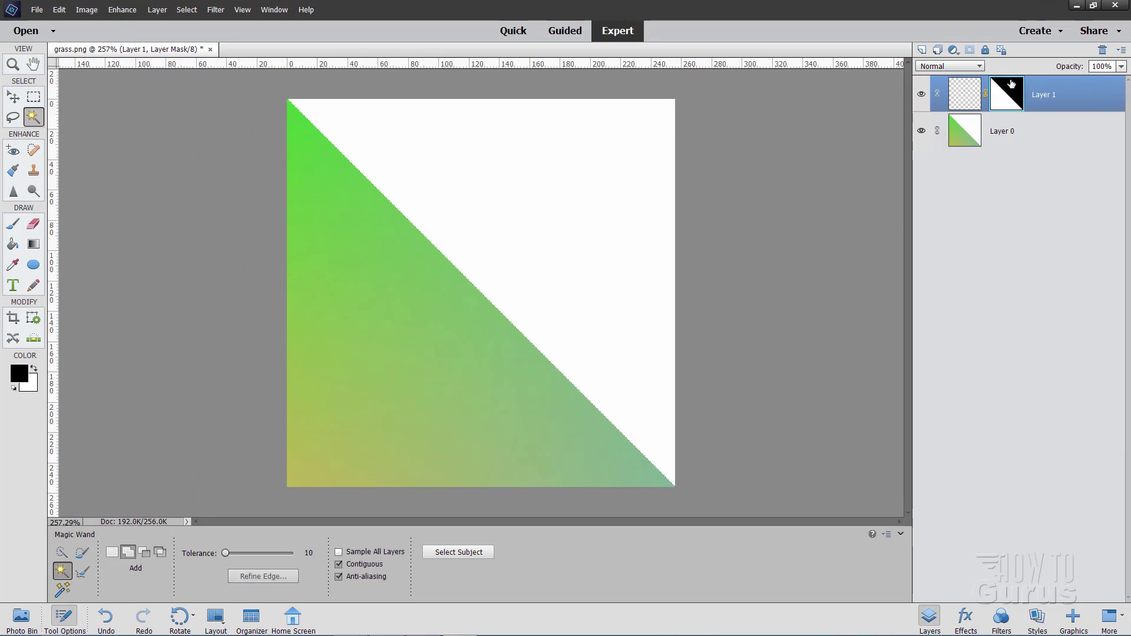
- Return to the Move tool and target Layer 1's pixels instead of its mask
key("v")
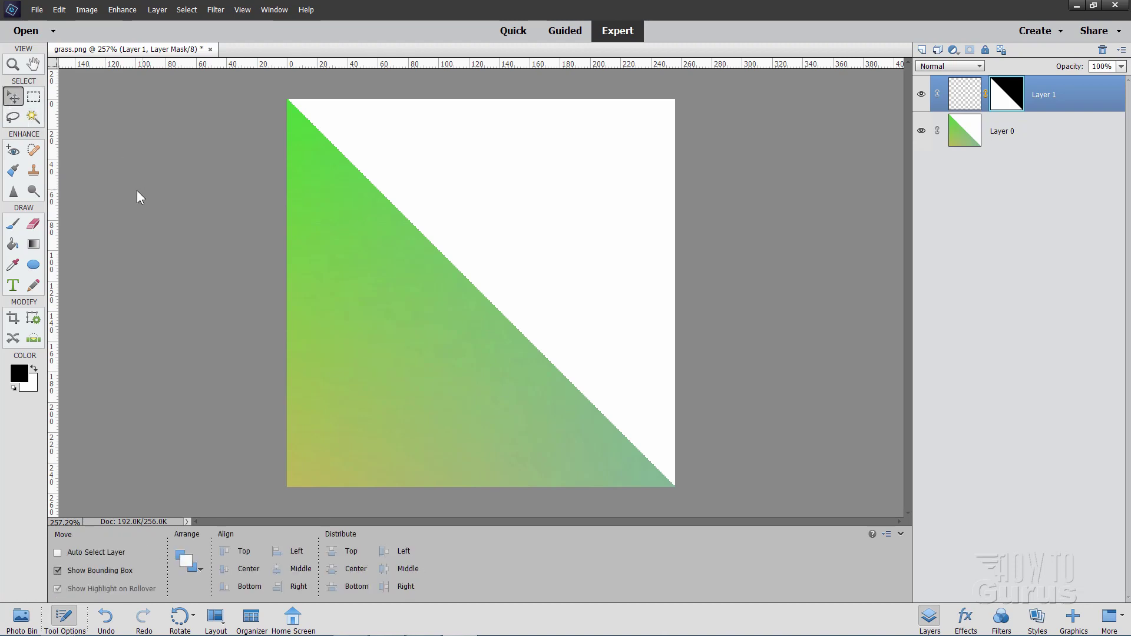
left_click(965, 99)
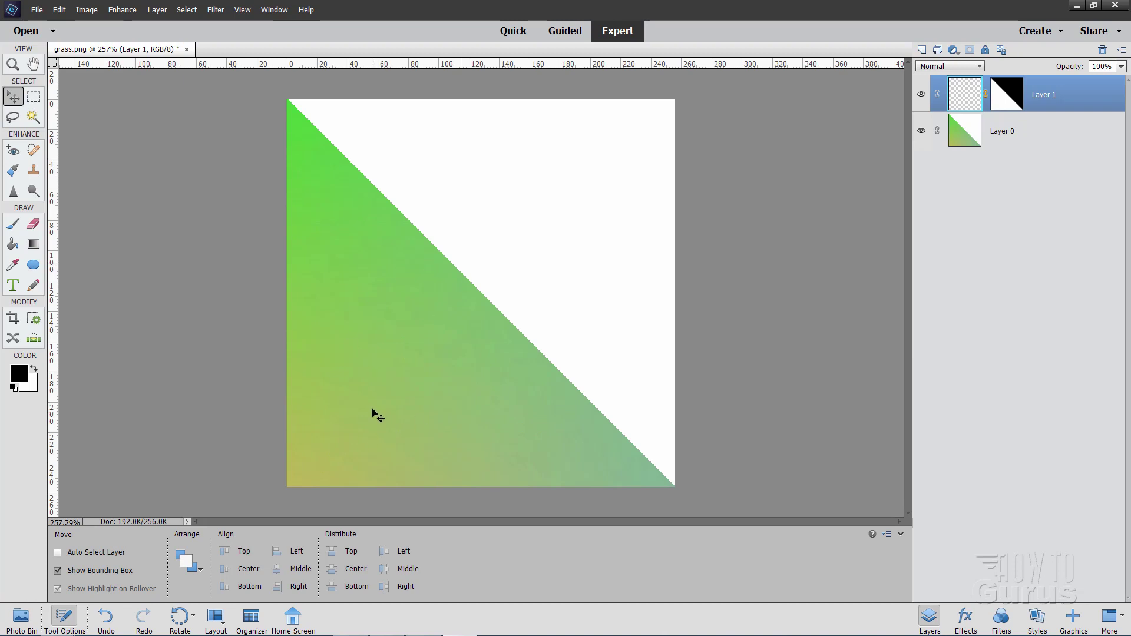
- Fill Layer 1 top to bottom with the Medium Spectrum gradient from the Spectrums presets
left_click(34, 244)
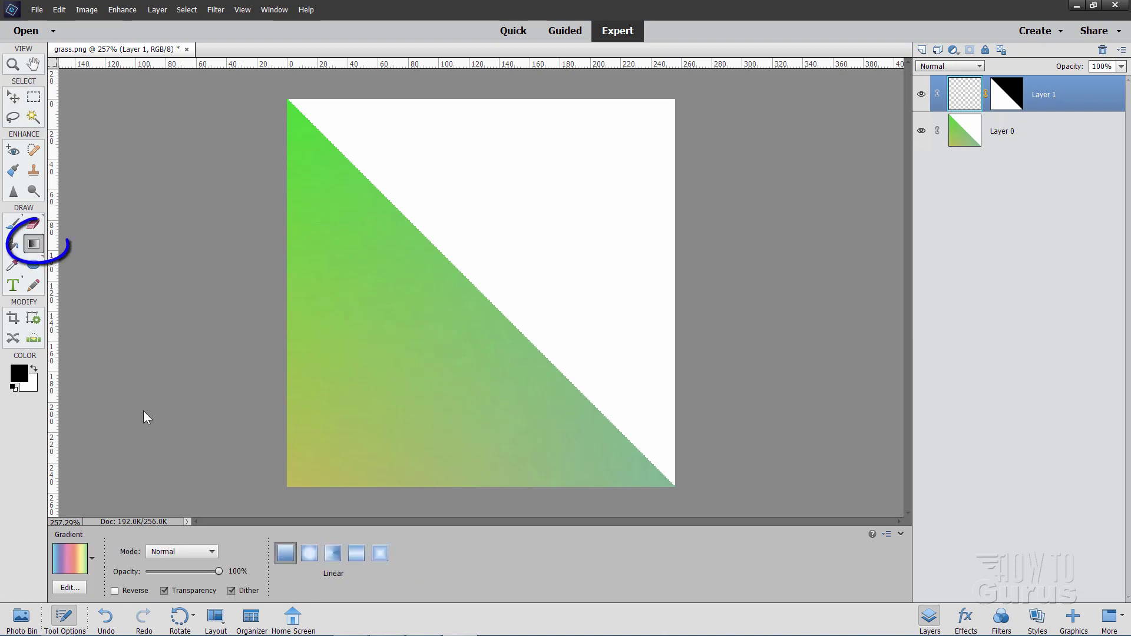
left_click(75, 560)
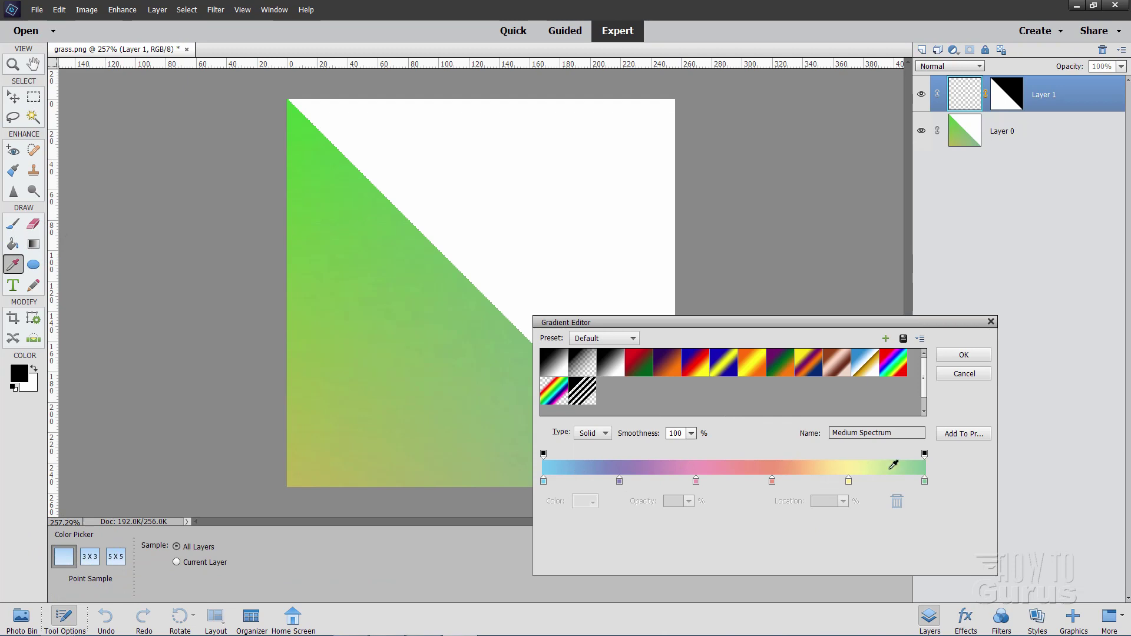
left_click(633, 338)
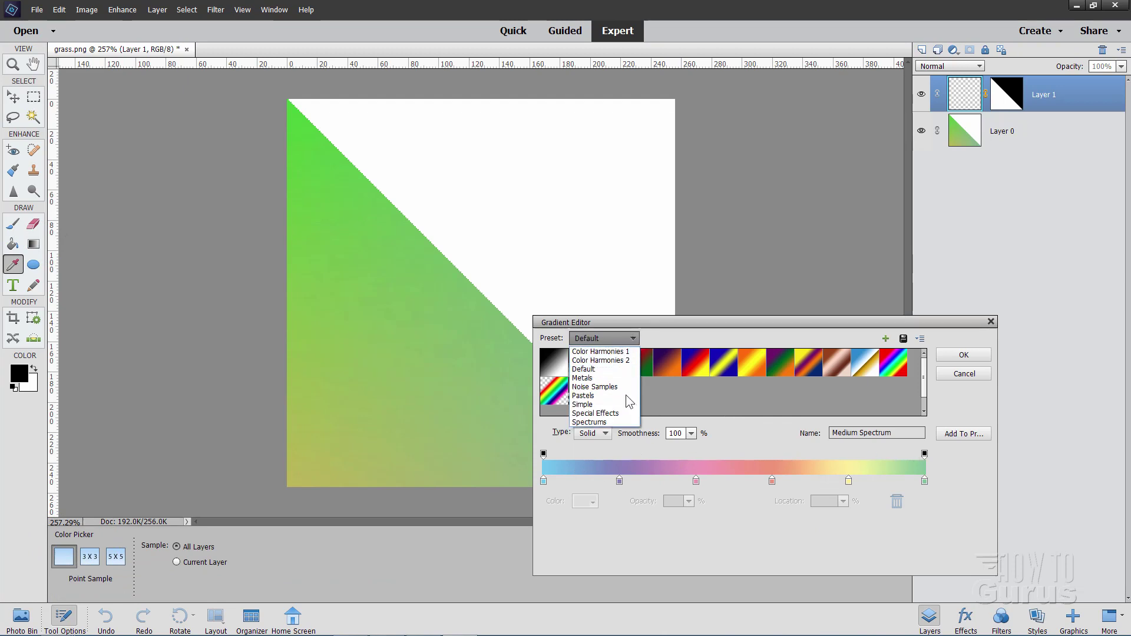
left_click(589, 422)
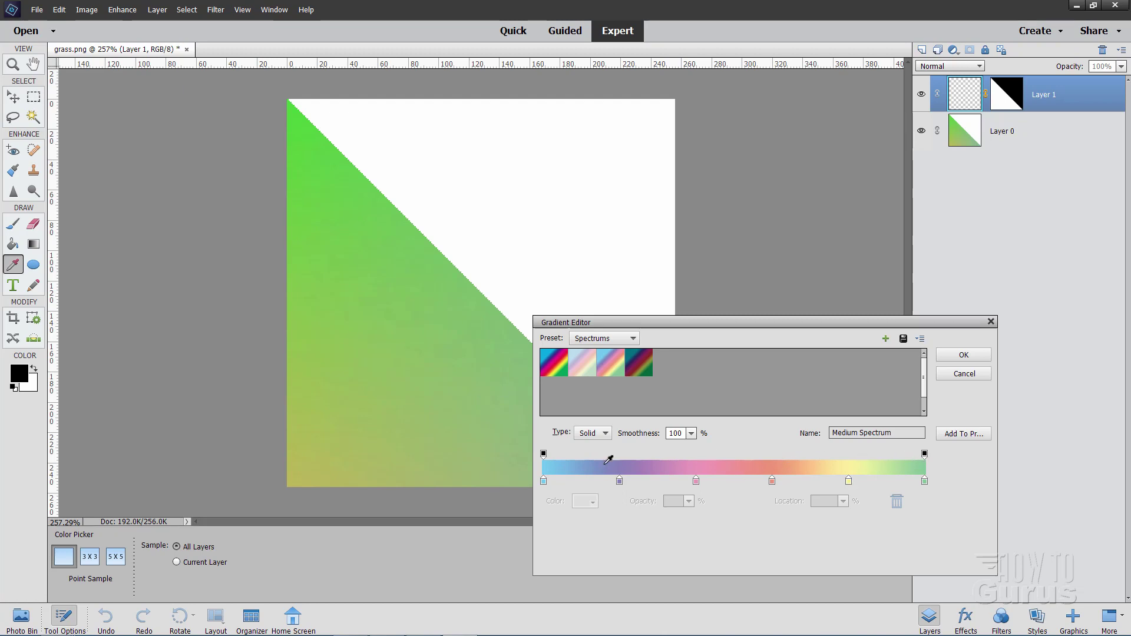
left_click(964, 357)
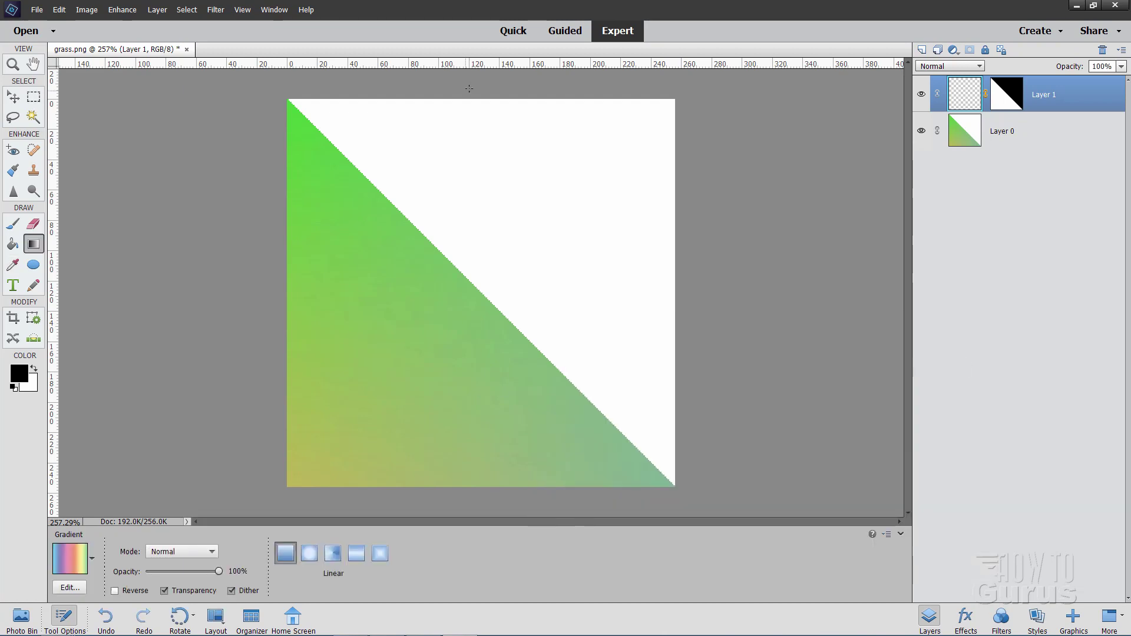
left_click_drag(469, 88, 467, 471)
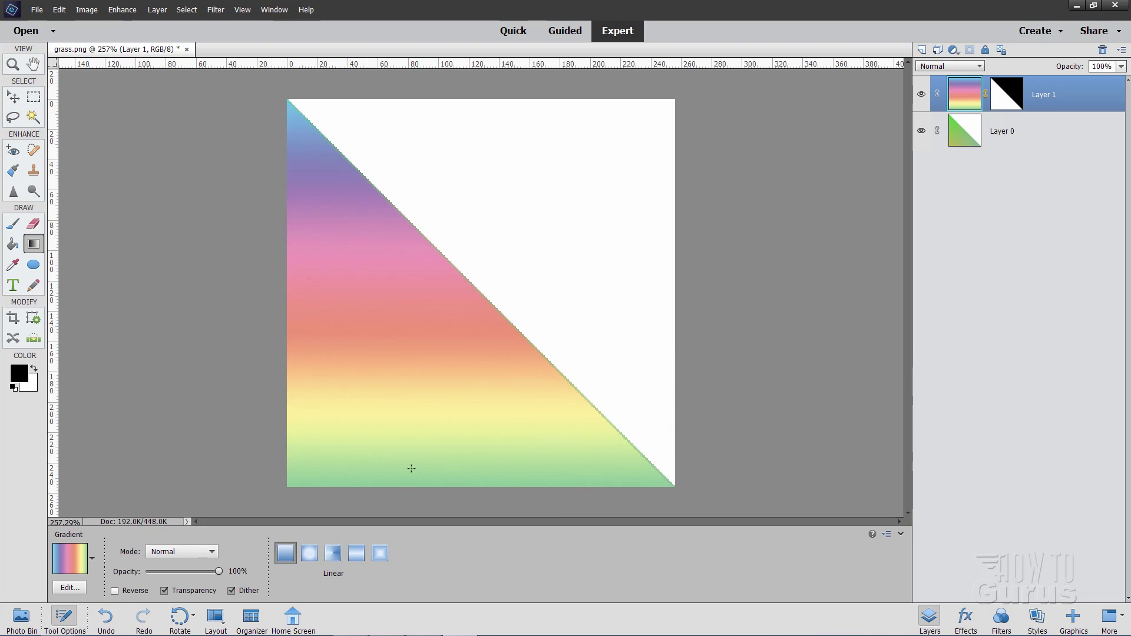
key("v")
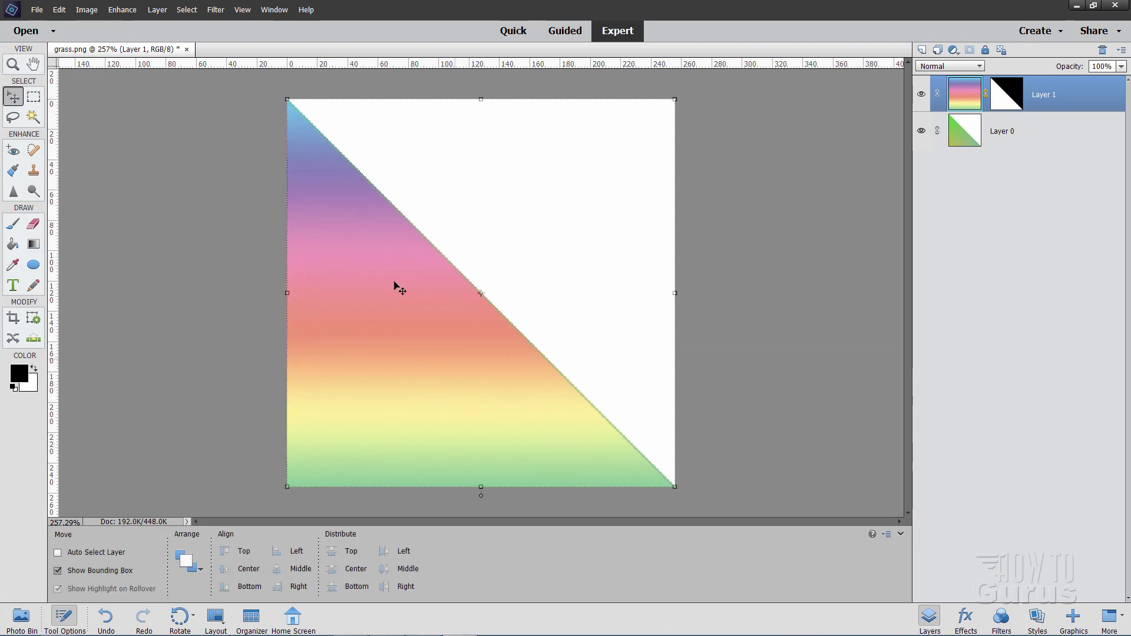
- Save the layered image as grass.psd
left_click(37, 10)
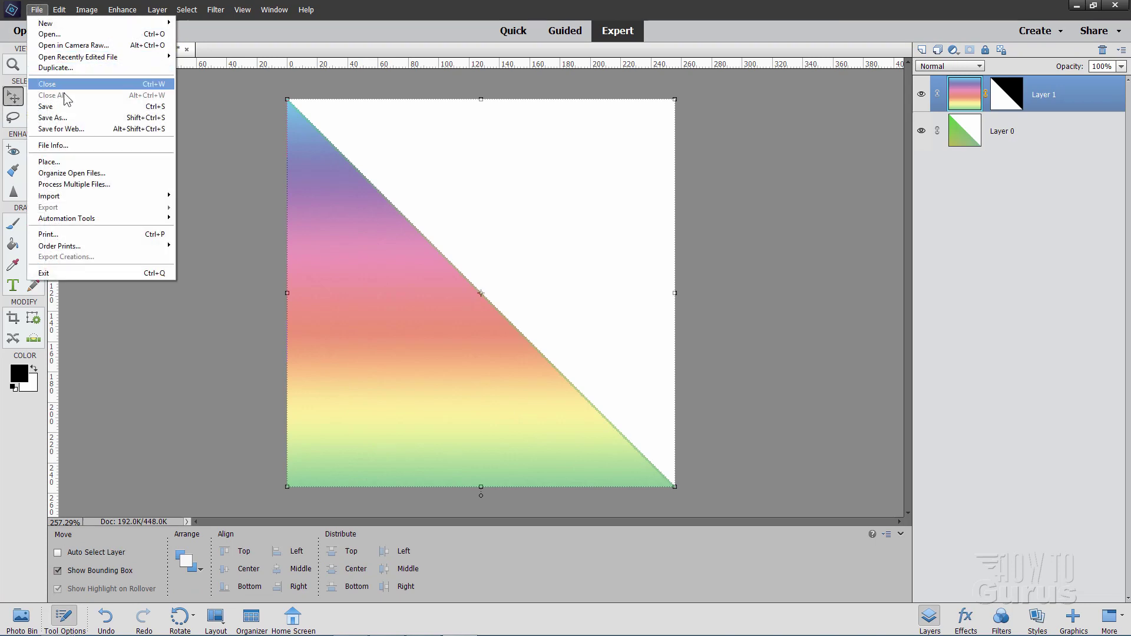
left_click(68, 109)
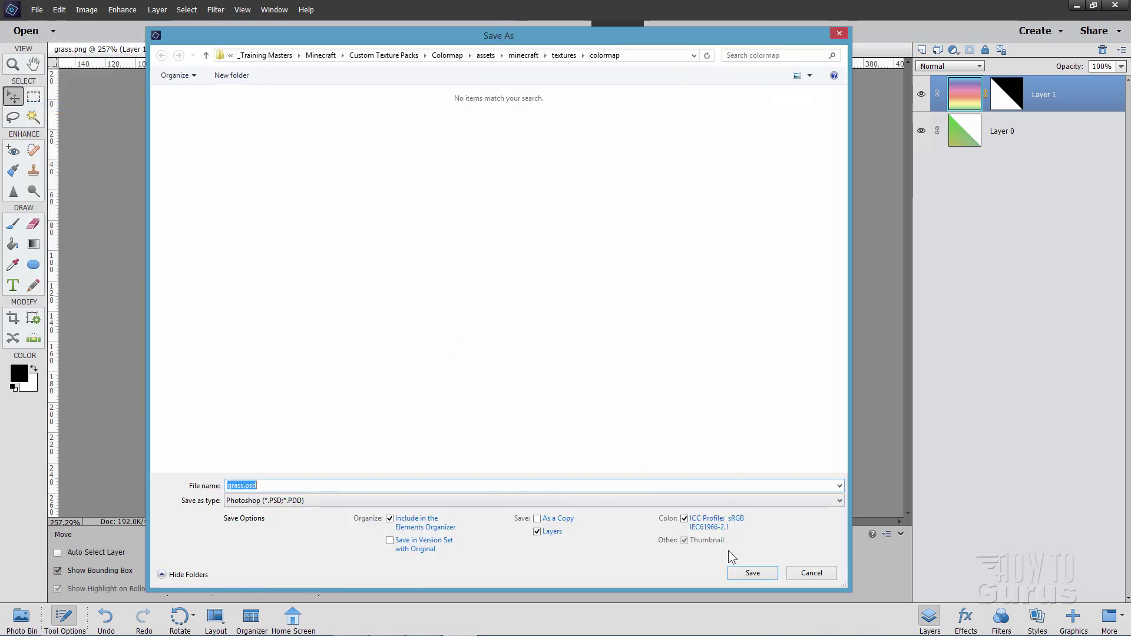
left_click(754, 576)
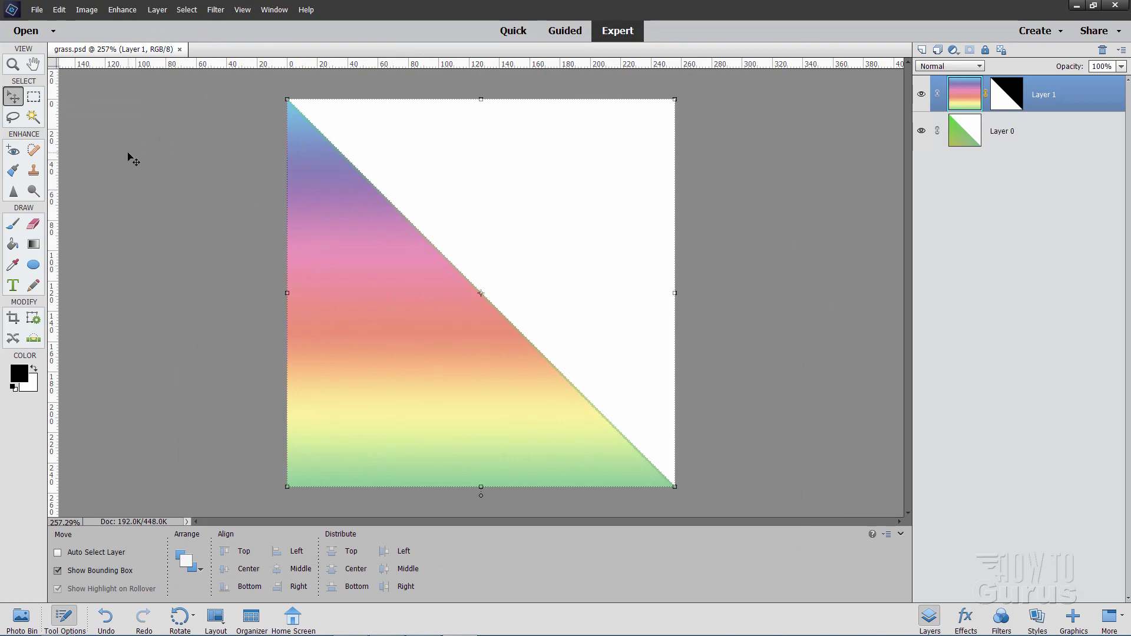
- Save a PNG copy that replaces grass.png, keeping the default PNG options
left_click(36, 9)
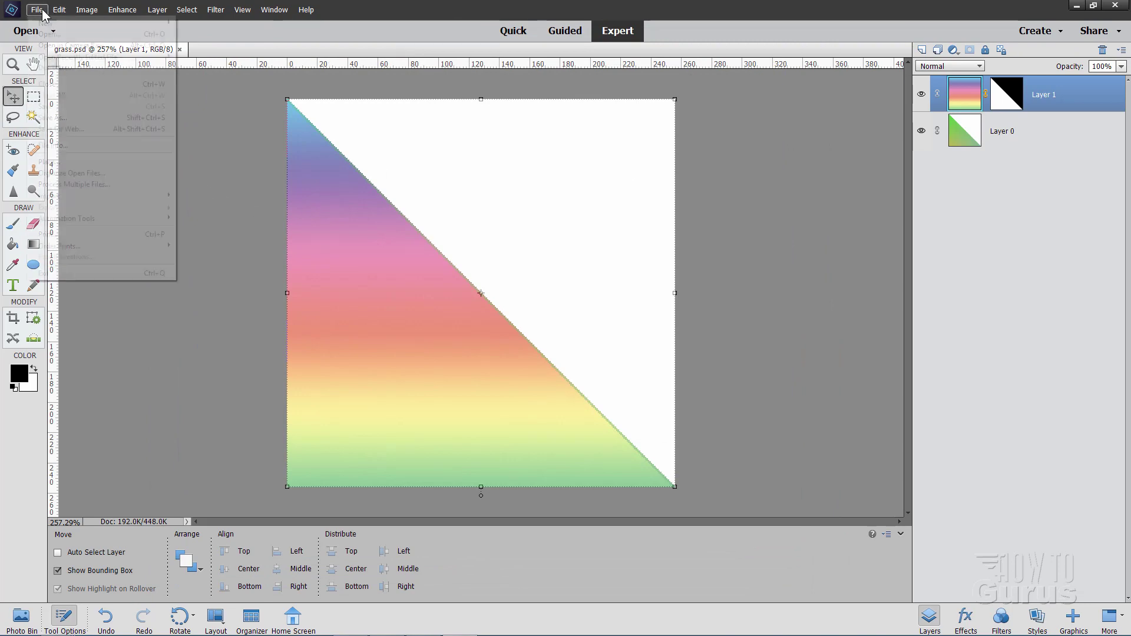
left_click(59, 112)
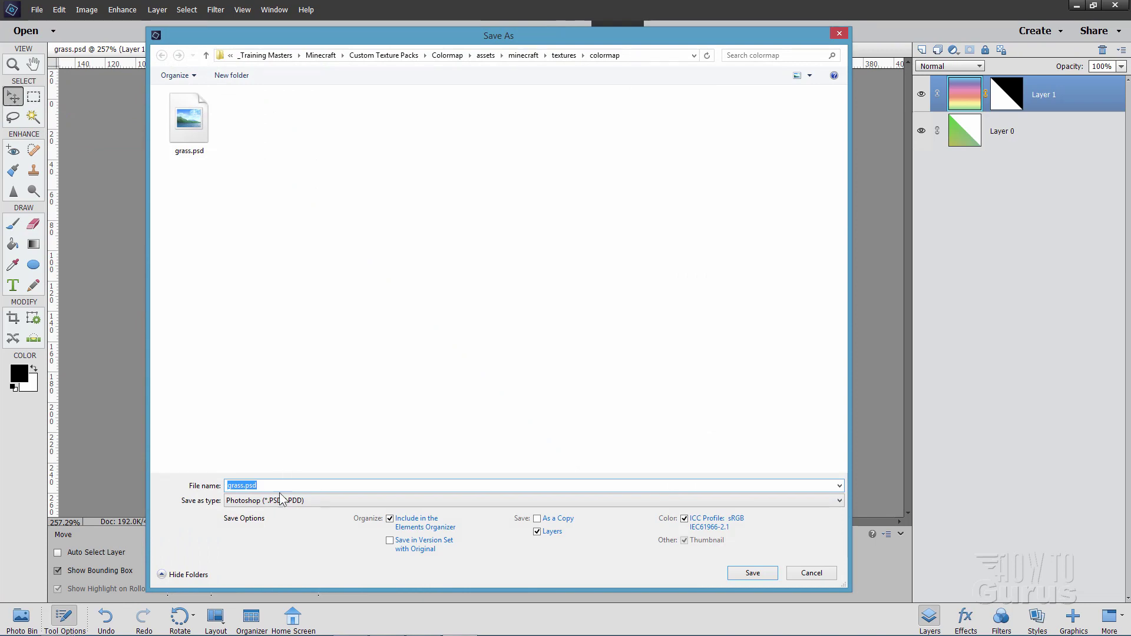
left_click(283, 500)
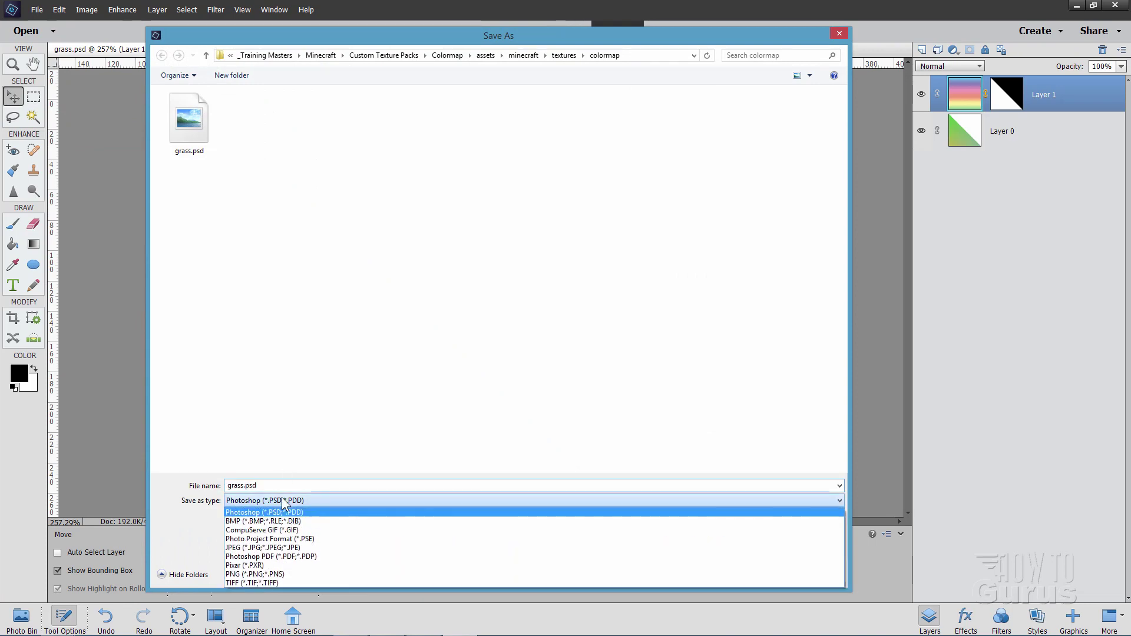
left_click(282, 574)
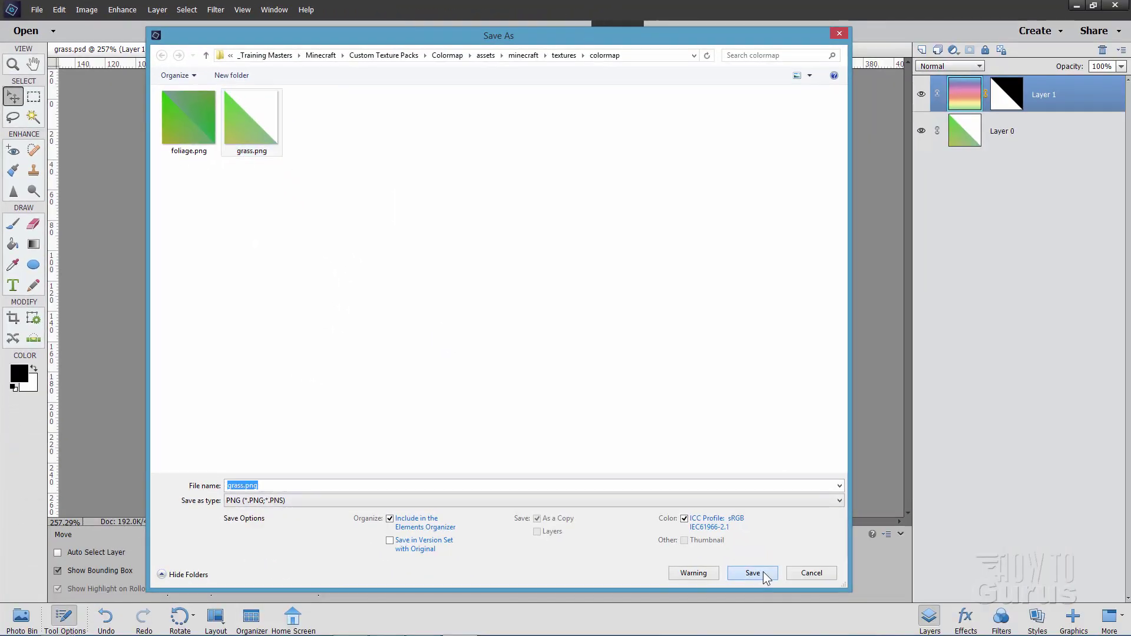
key("Return")
left_click(594, 324)
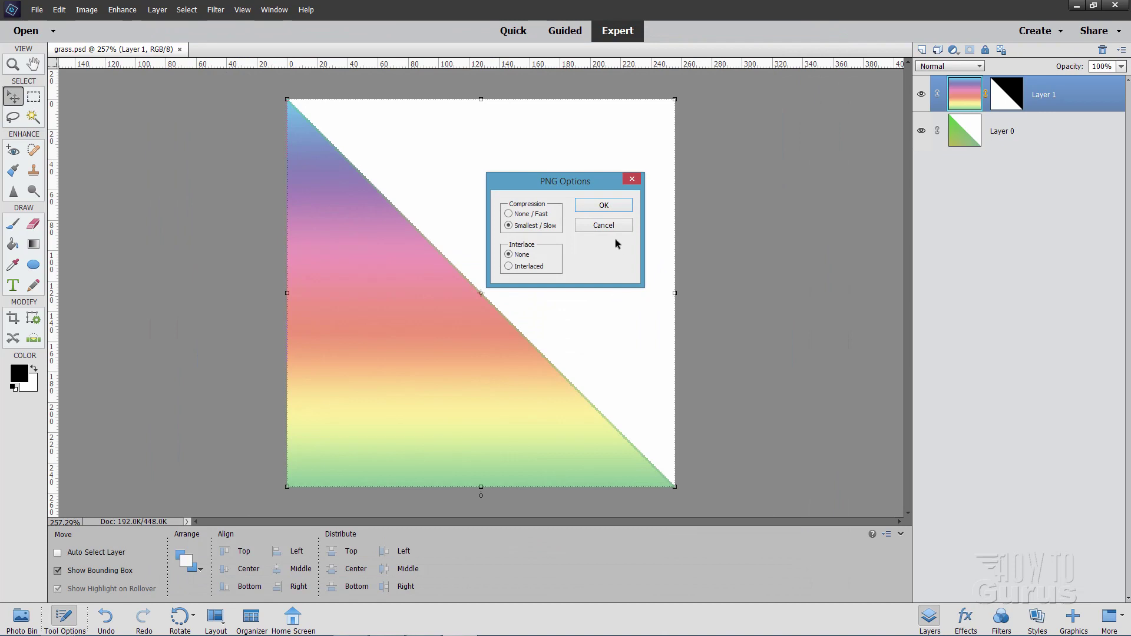
left_click(592, 203)
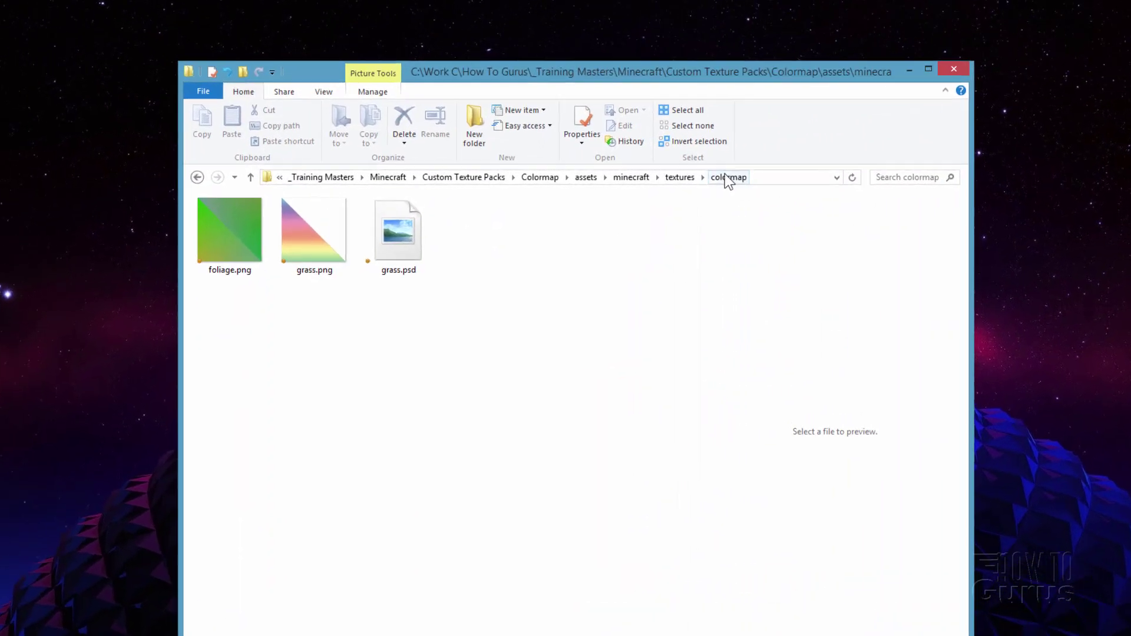
- Back in the Colormap folder, zip assets, pack.mcmeta and pack.png as 'Color Map New.zip'
left_click(554, 179)
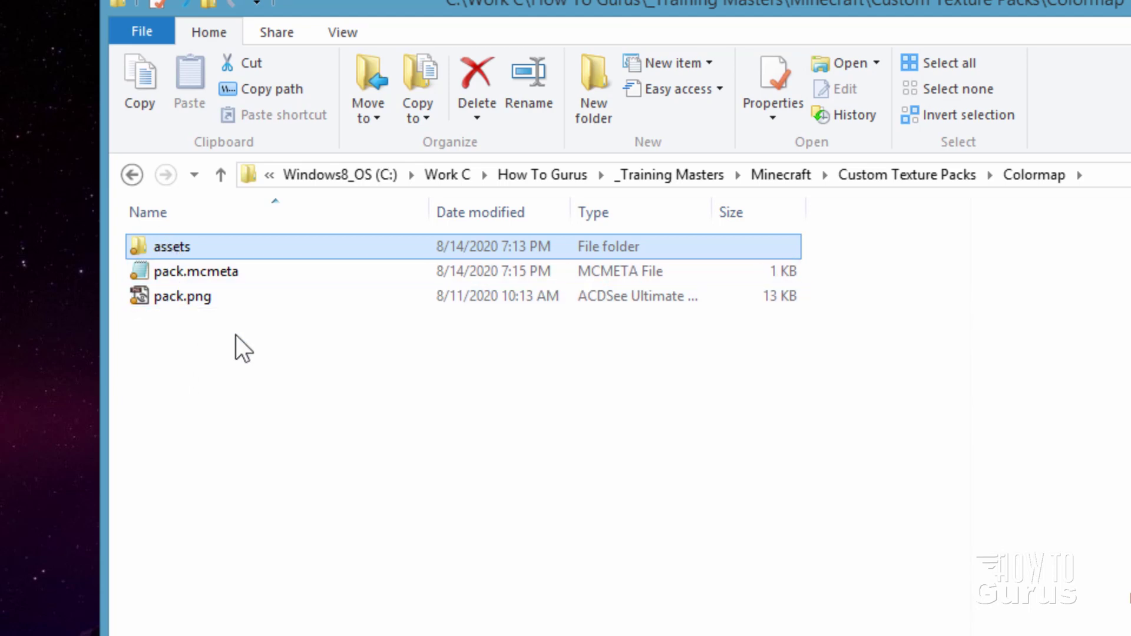
left_click_drag(234, 337, 183, 242)
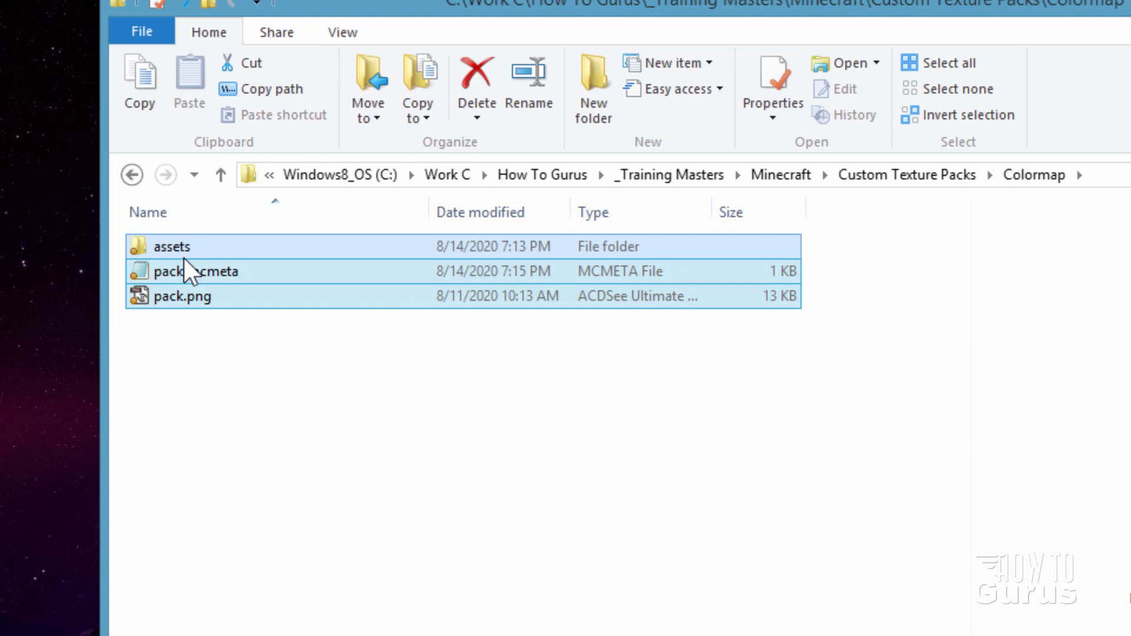
left_click(288, 32)
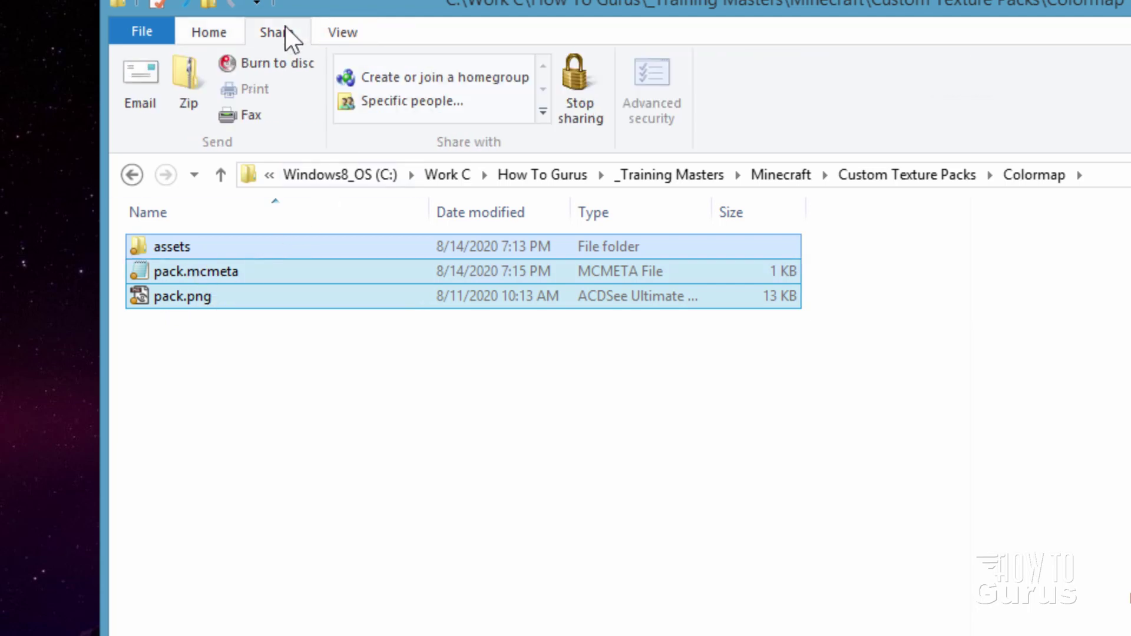
left_click(192, 97)
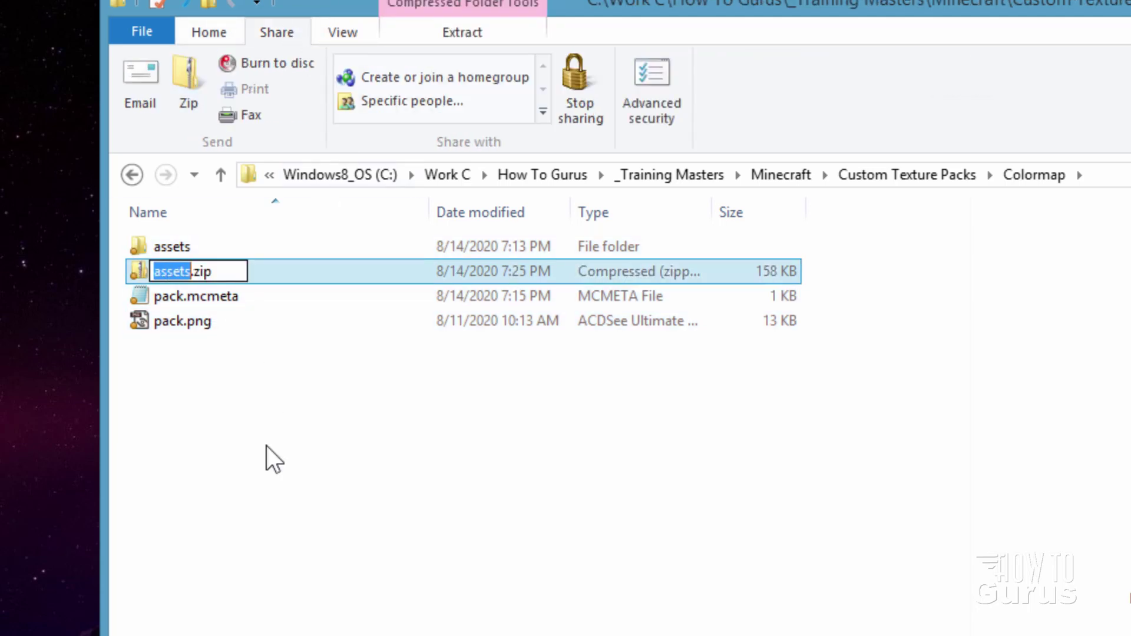
type("Color Map")
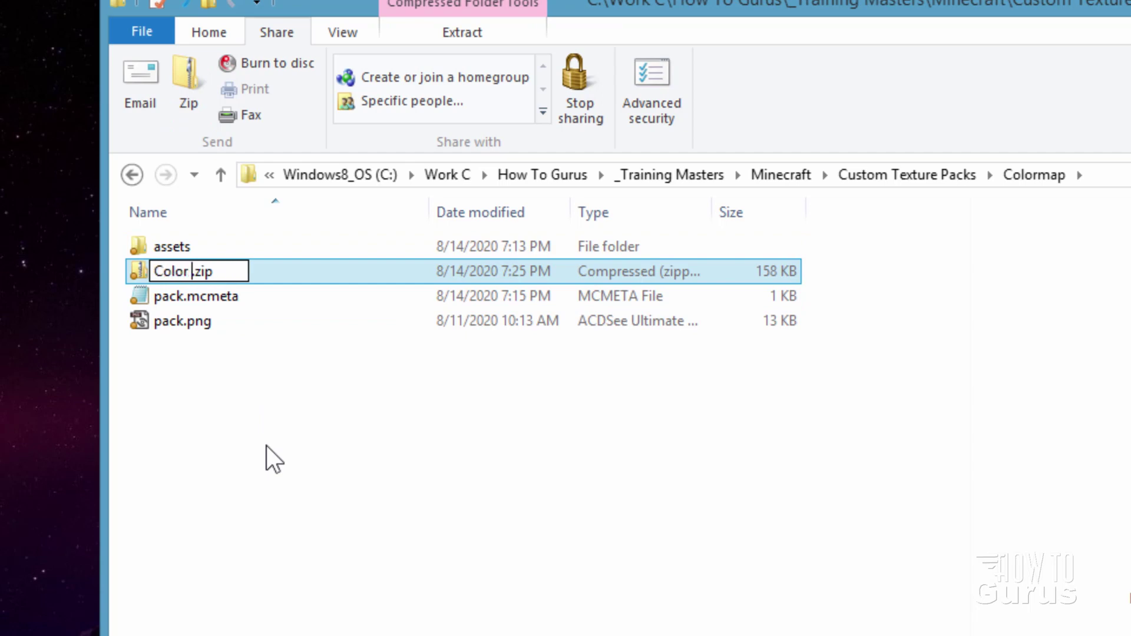
type(" New")
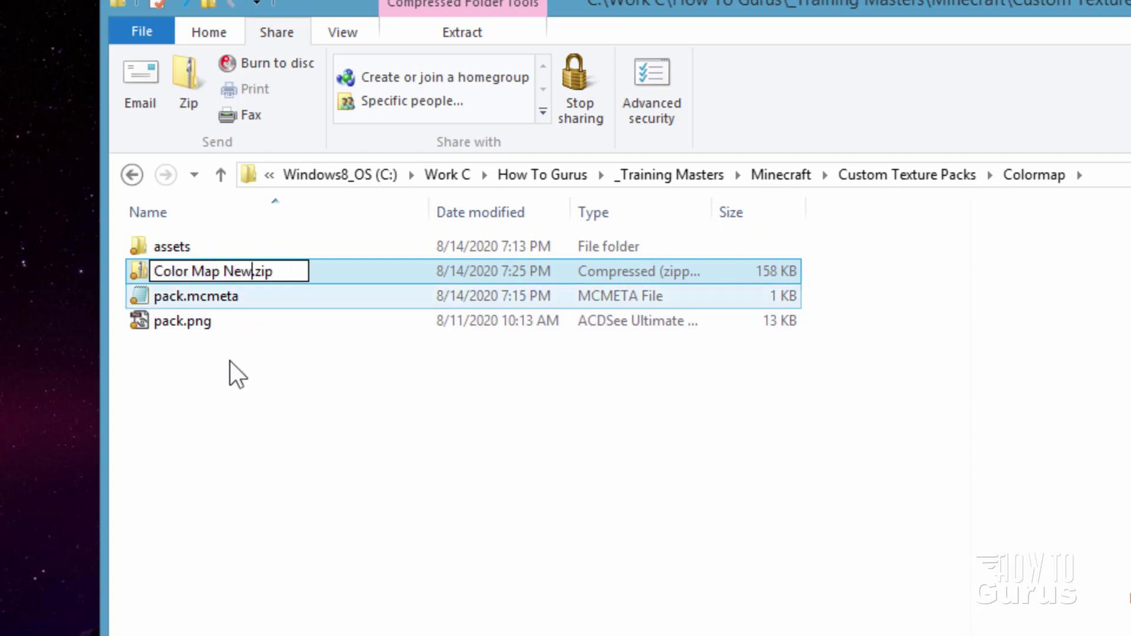
left_click(184, 391)
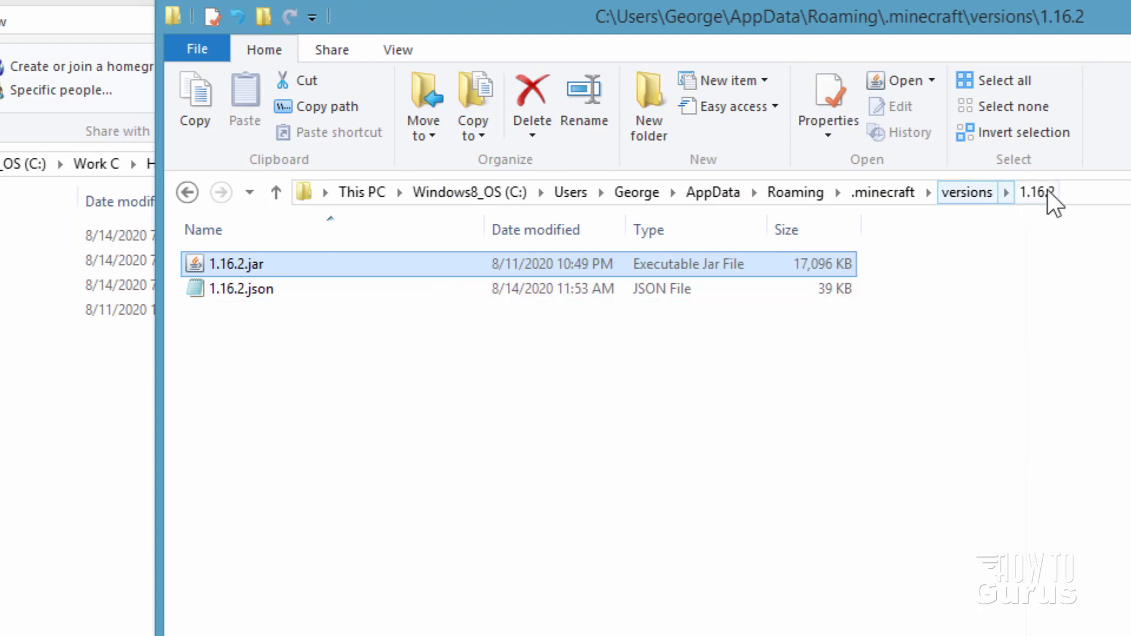
- Browse up to .minecraft and open its resourcepacks folder
left_click(970, 191)
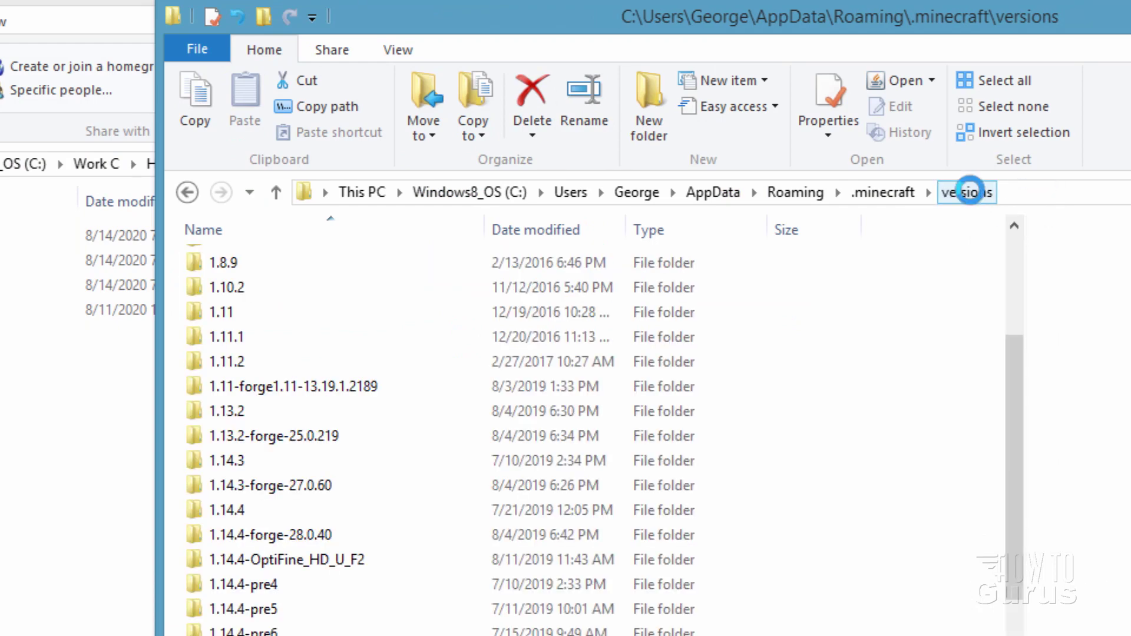
left_click(885, 192)
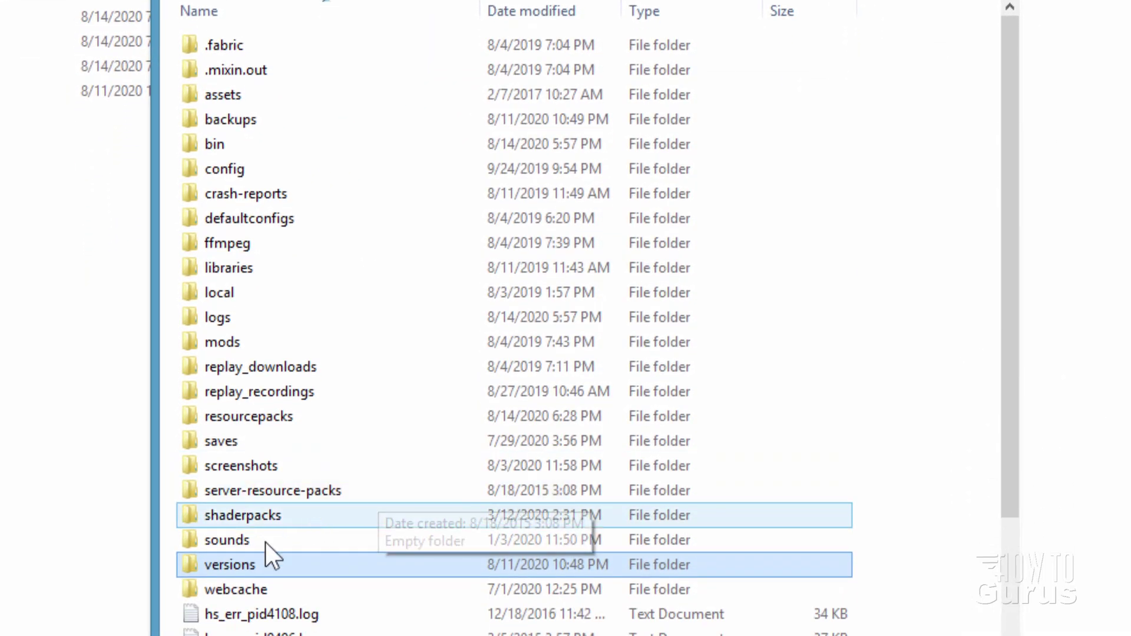
left_click(241, 416)
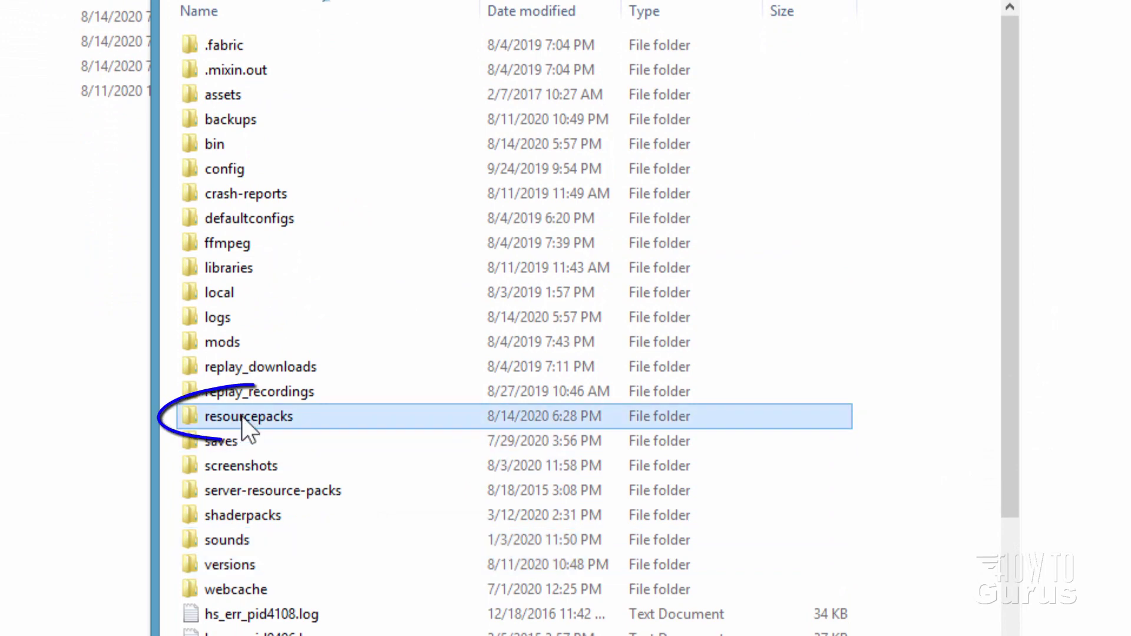
double_click(189, 417)
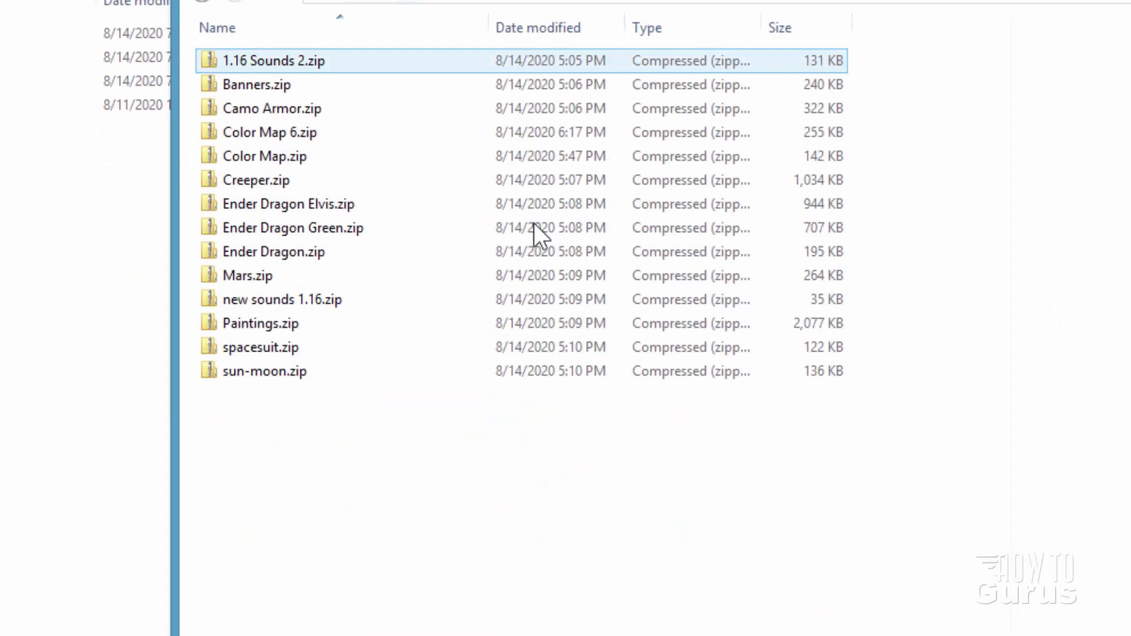
- Drag Color Map New.zip from the Colormap window into resourcepacks
left_click(311, 477)
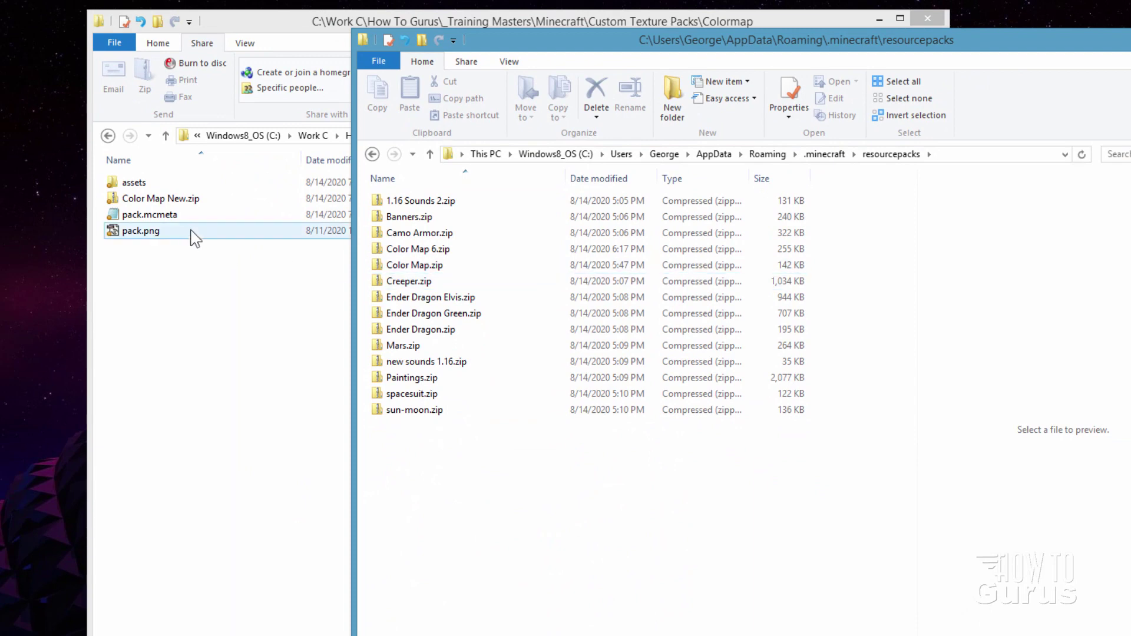
left_click(149, 200)
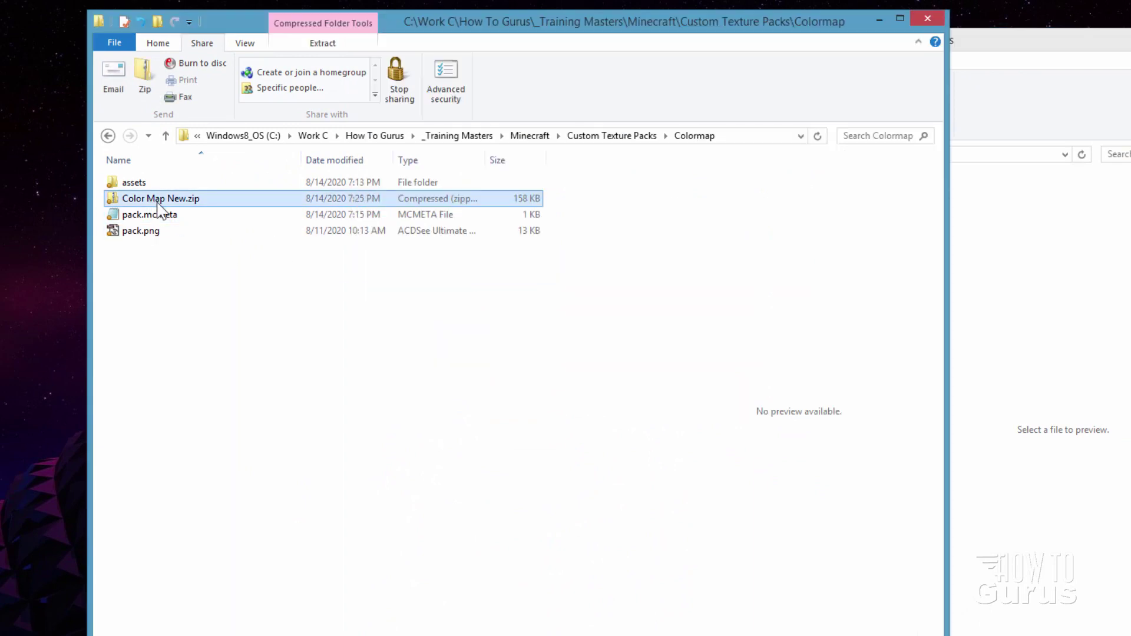
left_click_drag(159, 206, 1007, 550)
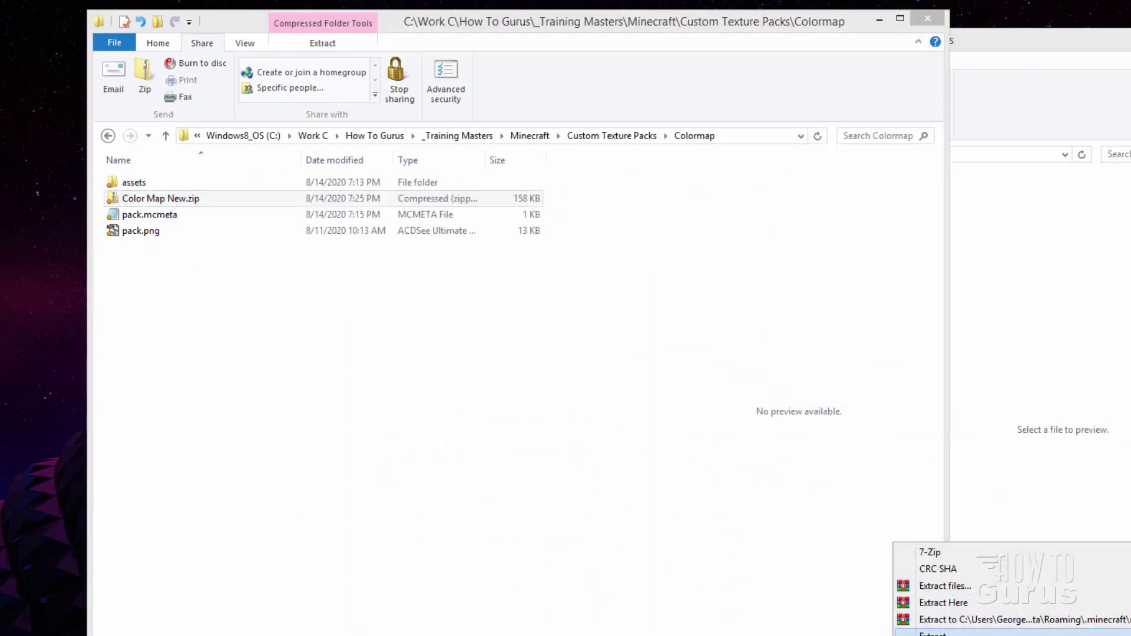
left_click(942, 632)
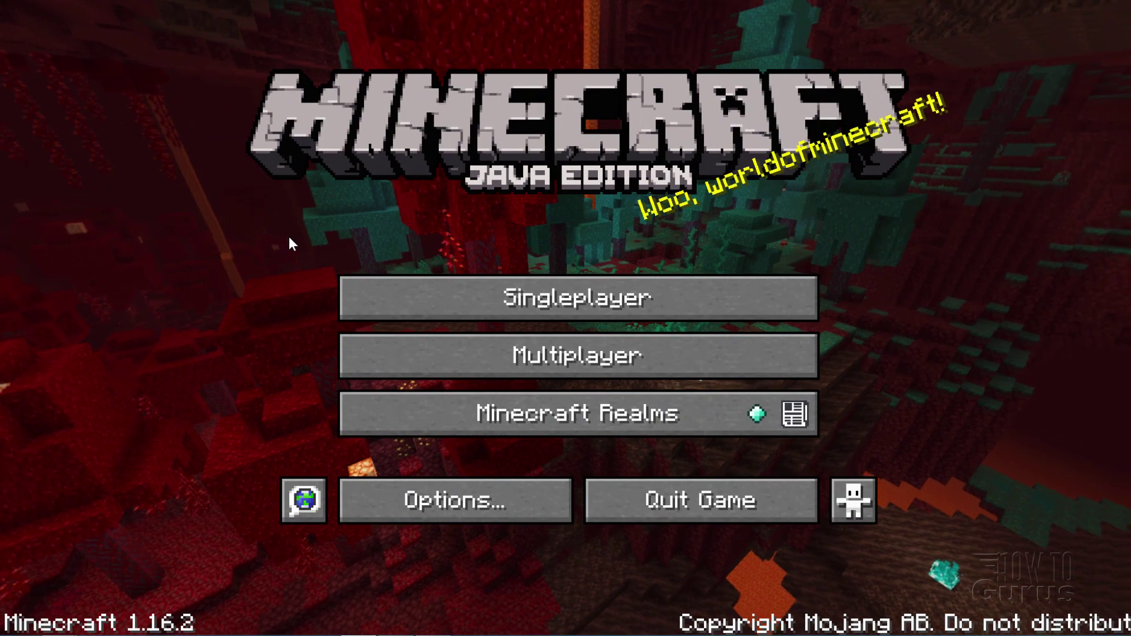
- Swap Color Map 6.zip for Color Map New.zip in Resource Packs, then open Singleplayer
left_click(462, 500)
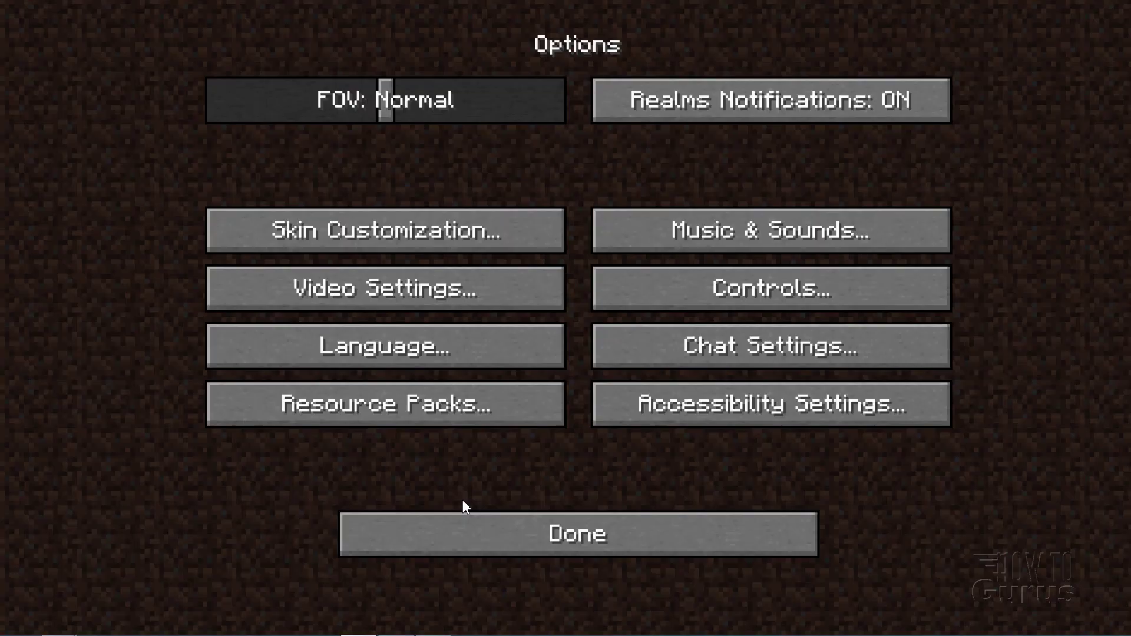
left_click(451, 403)
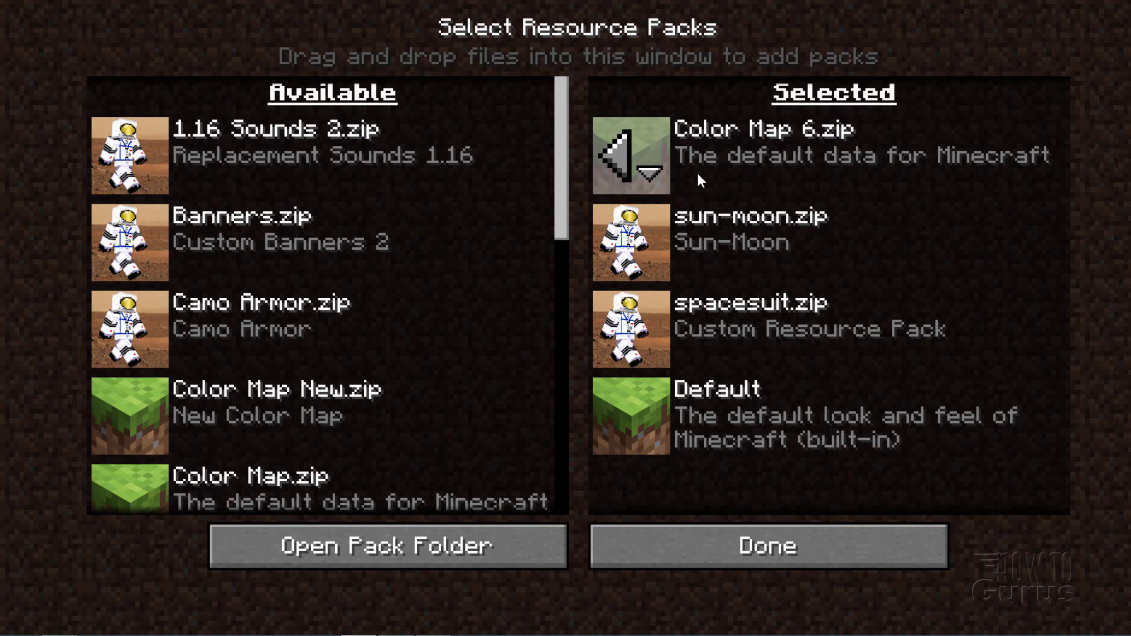
left_click(620, 154)
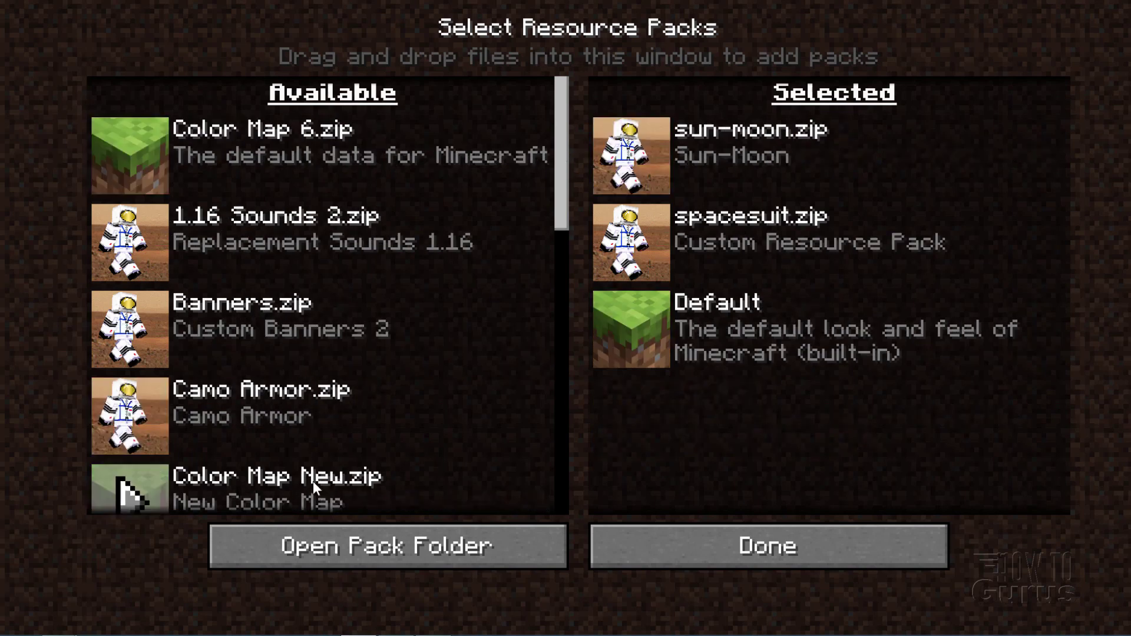
left_click_drag(561, 202, 550, 259)
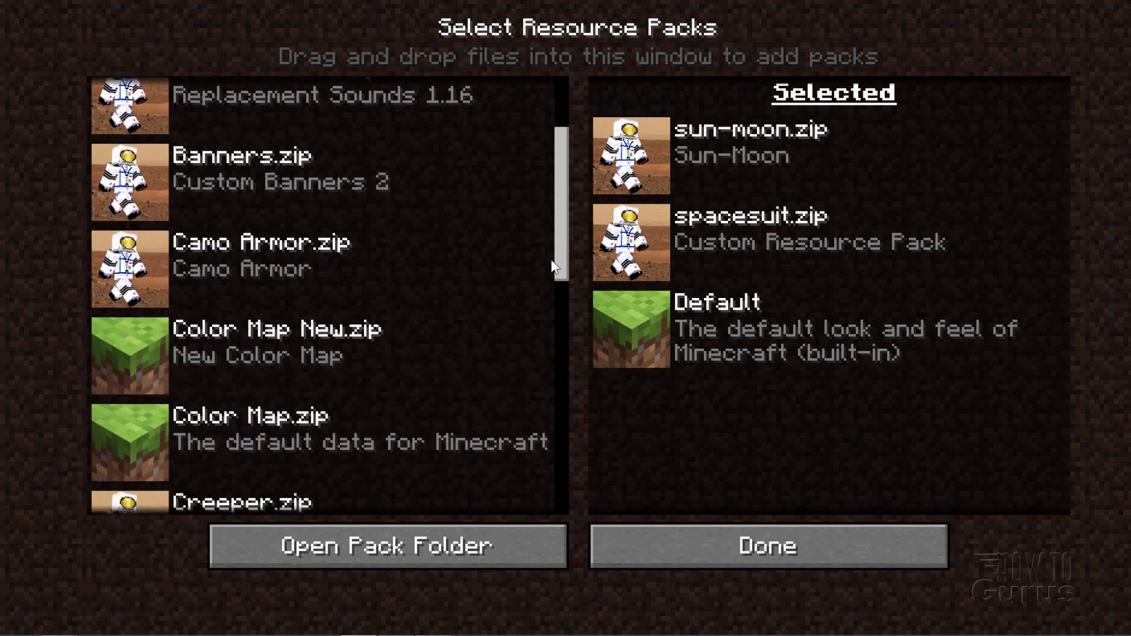
left_click(124, 359)
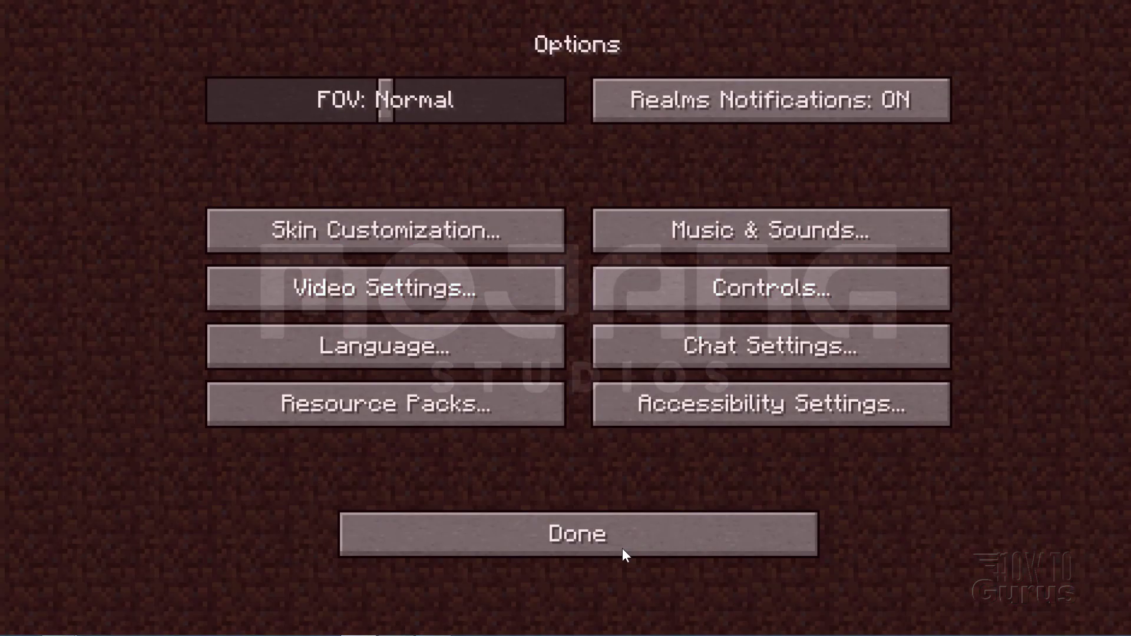
left_click(620, 547)
left_click(556, 297)
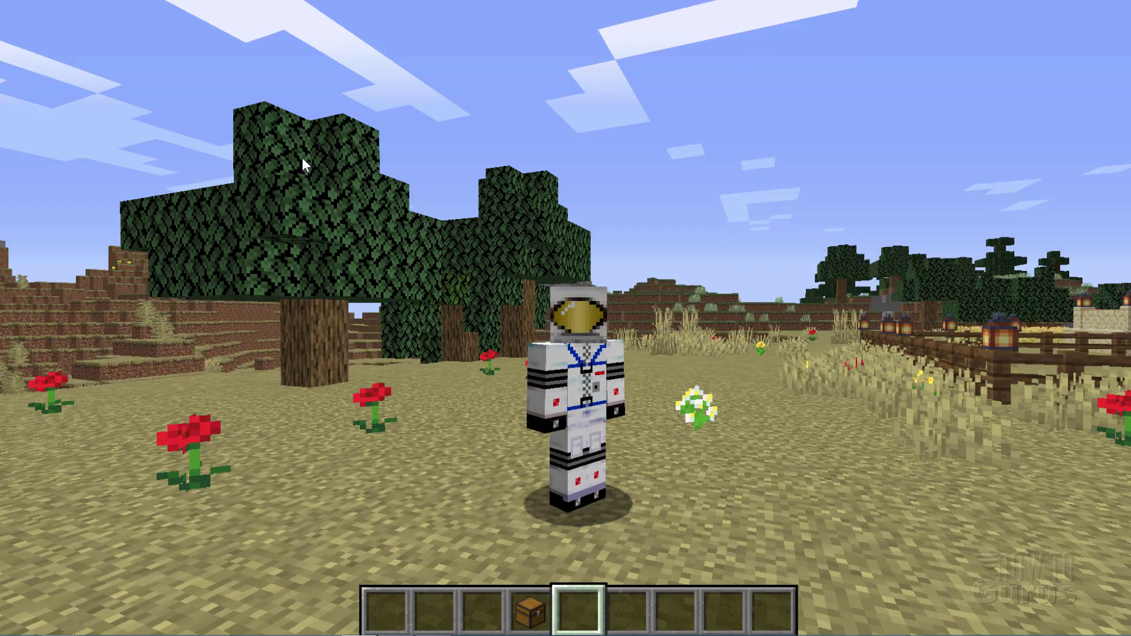
- Look around Main World to inspect the rainbow-tinted grass
left_click(301, 157)
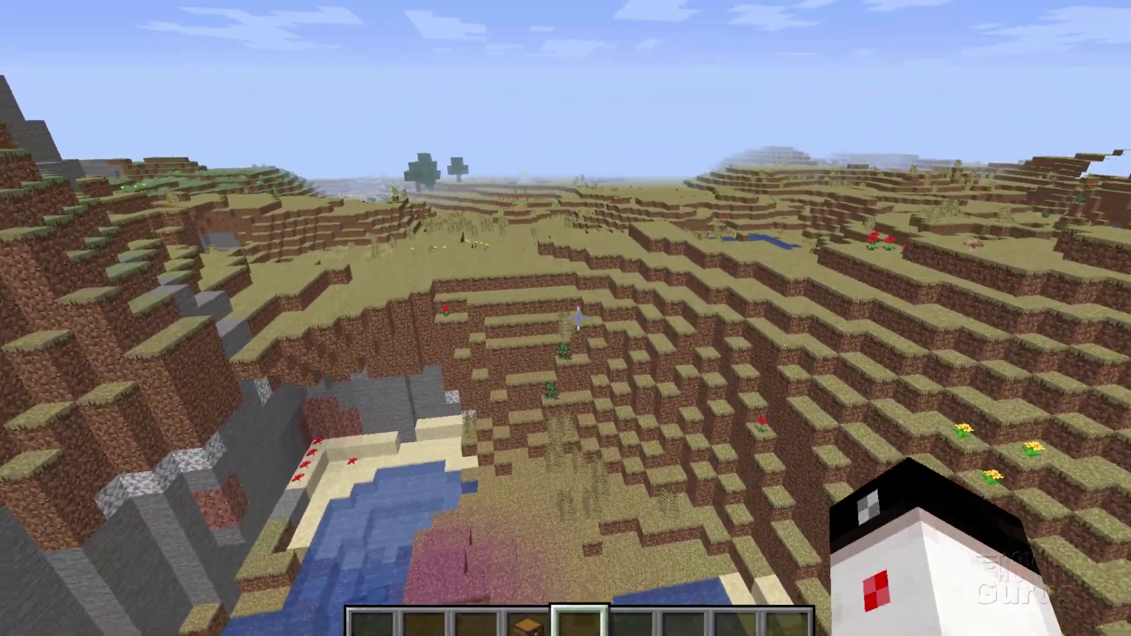
- Walk across the savanna plains toward the white house and bamboo, inspecting the recoloured grass
key("w")
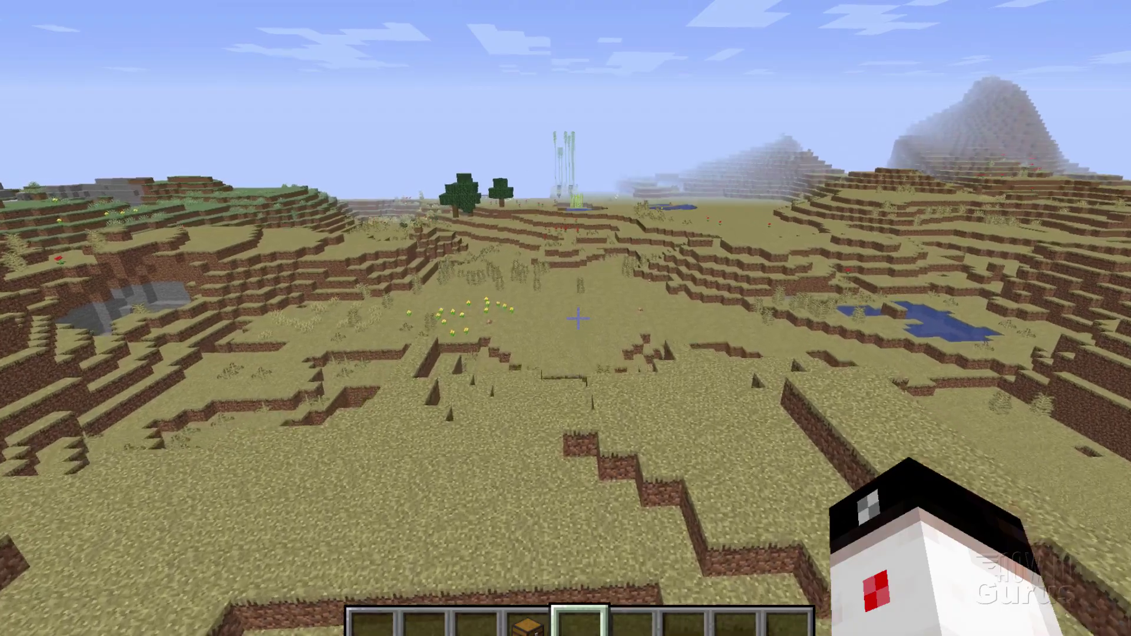
key("w")
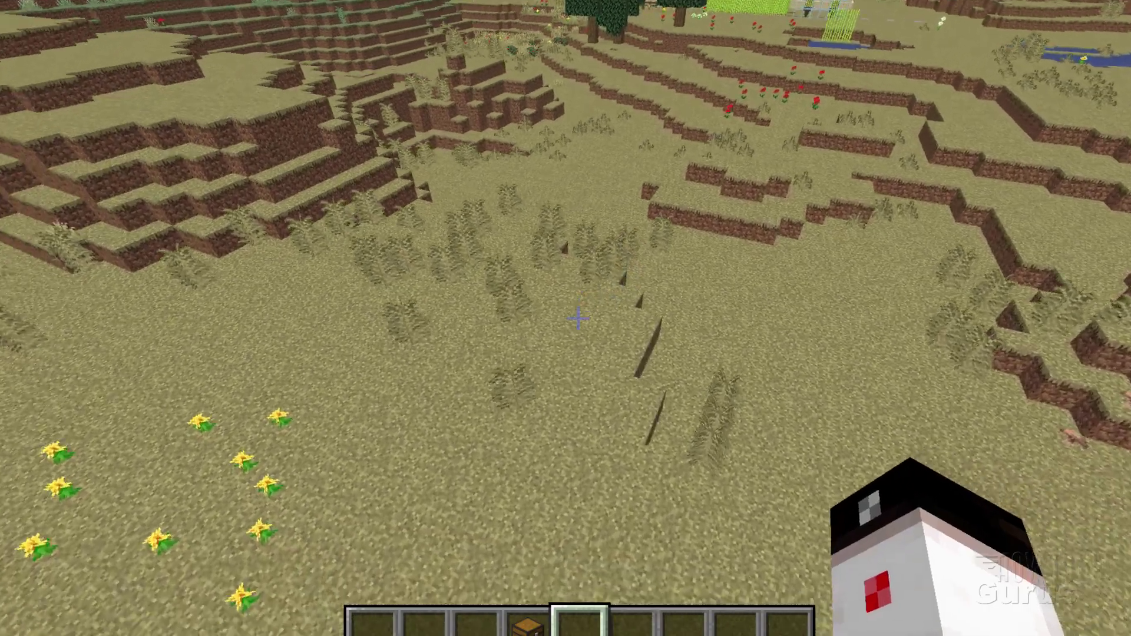
key("w")
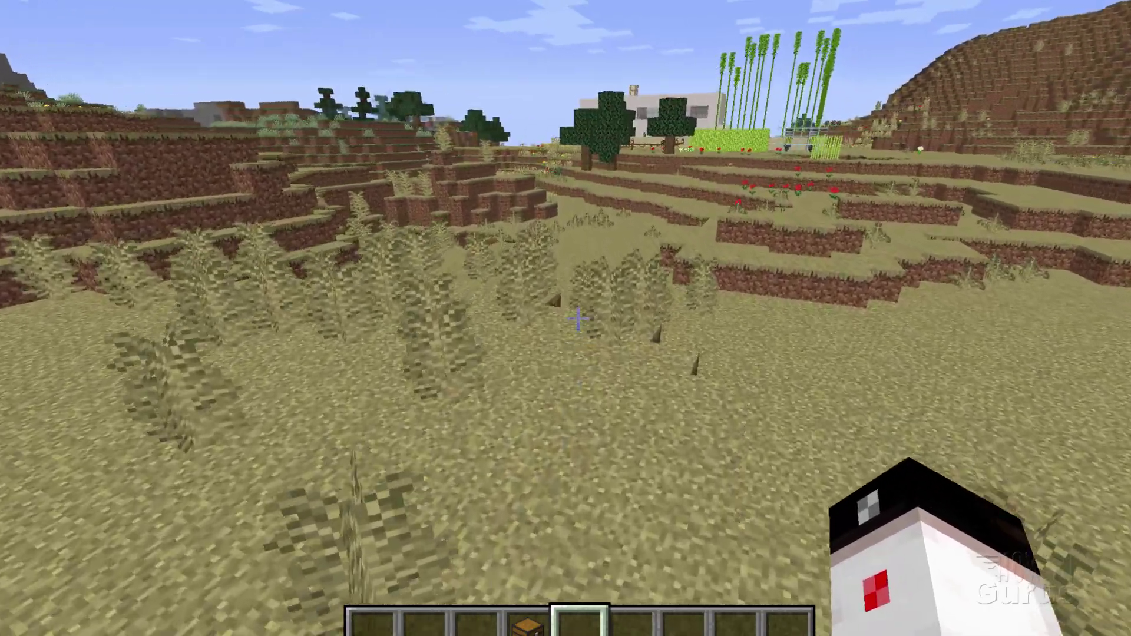
key("w")
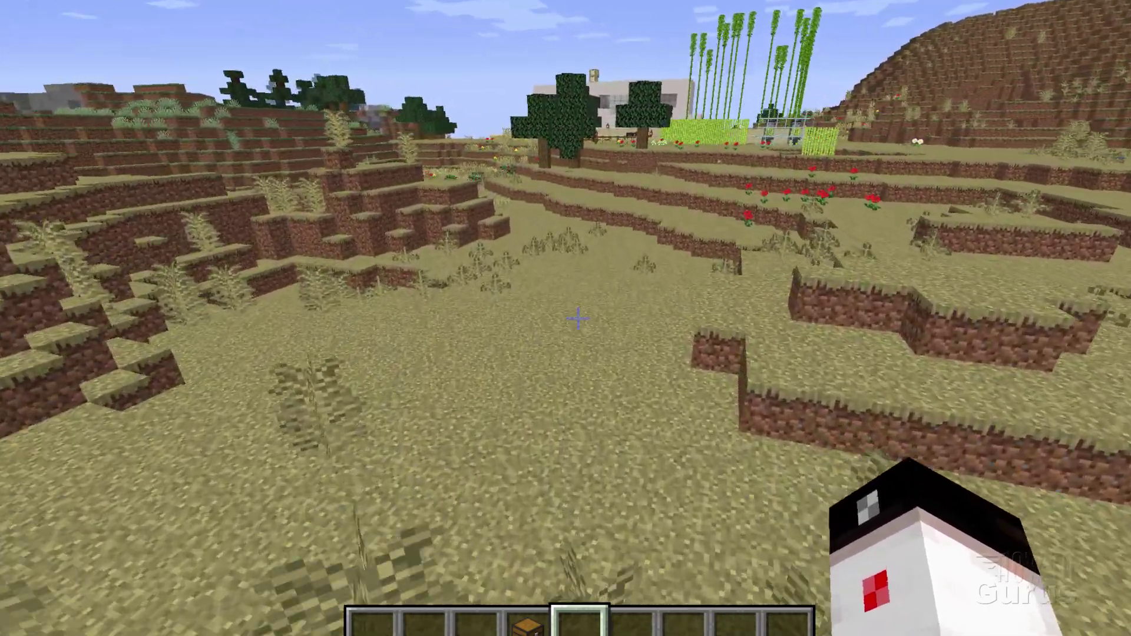
key("w")
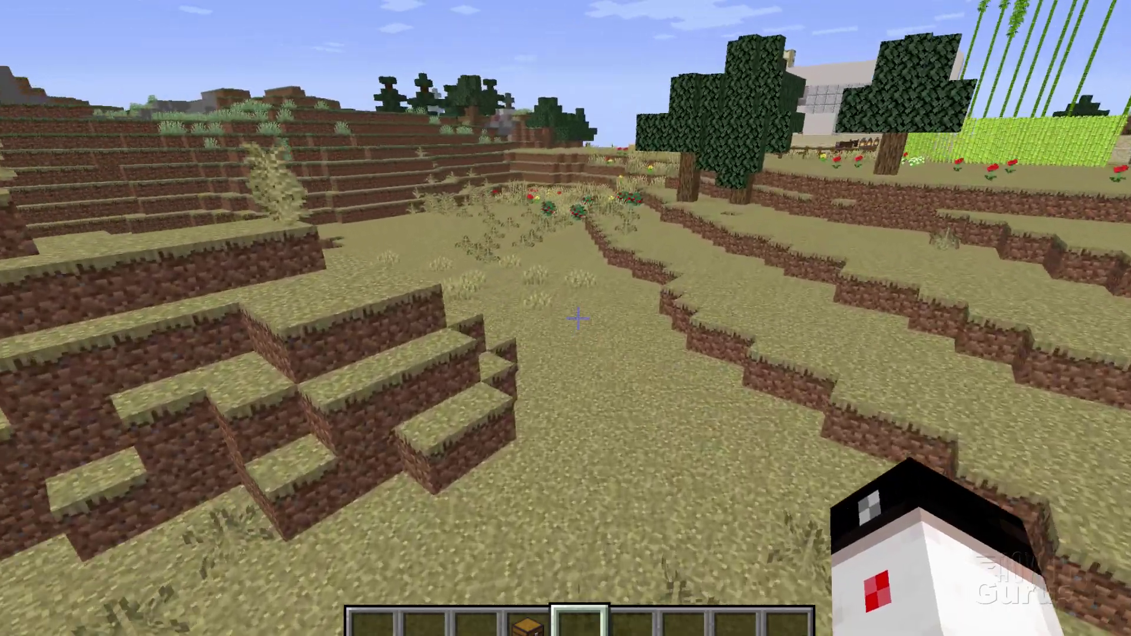
key("w")
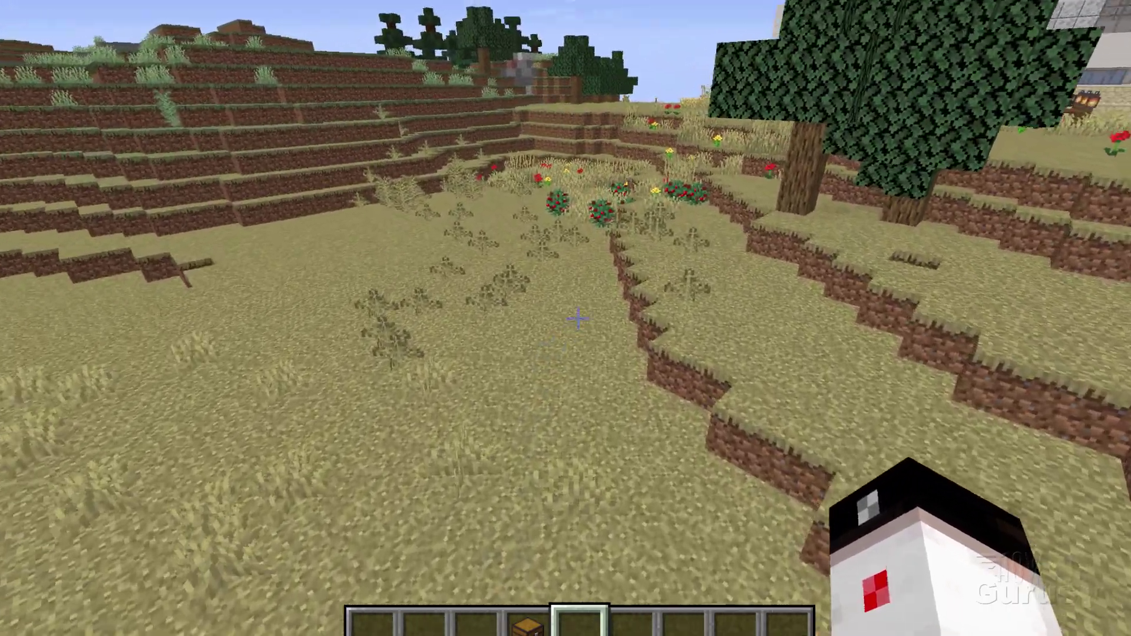
key("w")
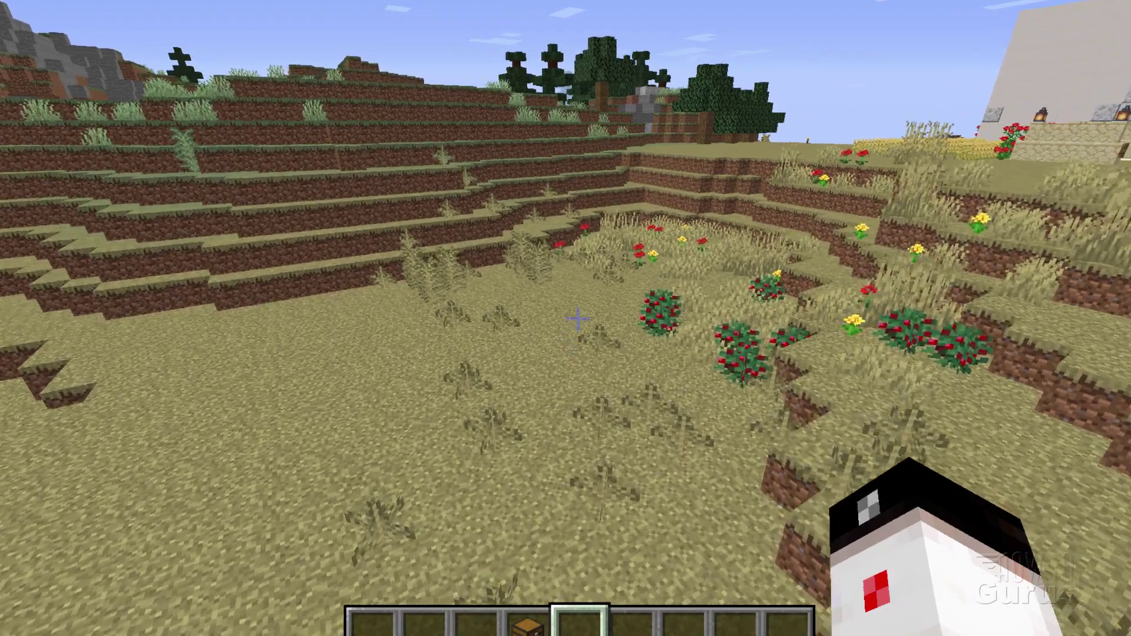
key("w")
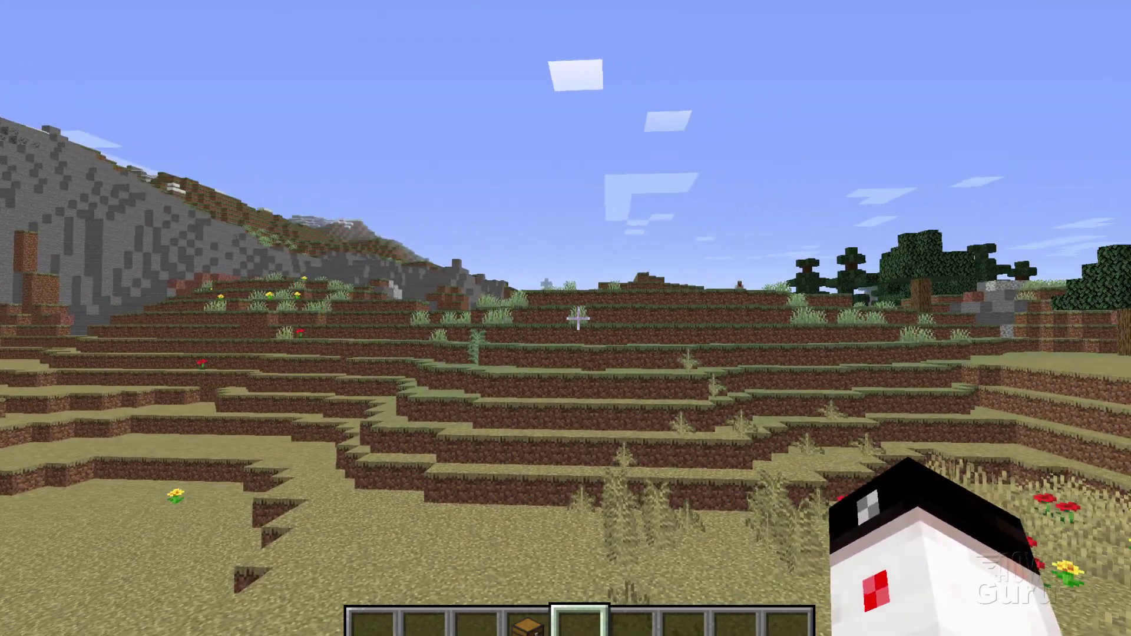
key("w")
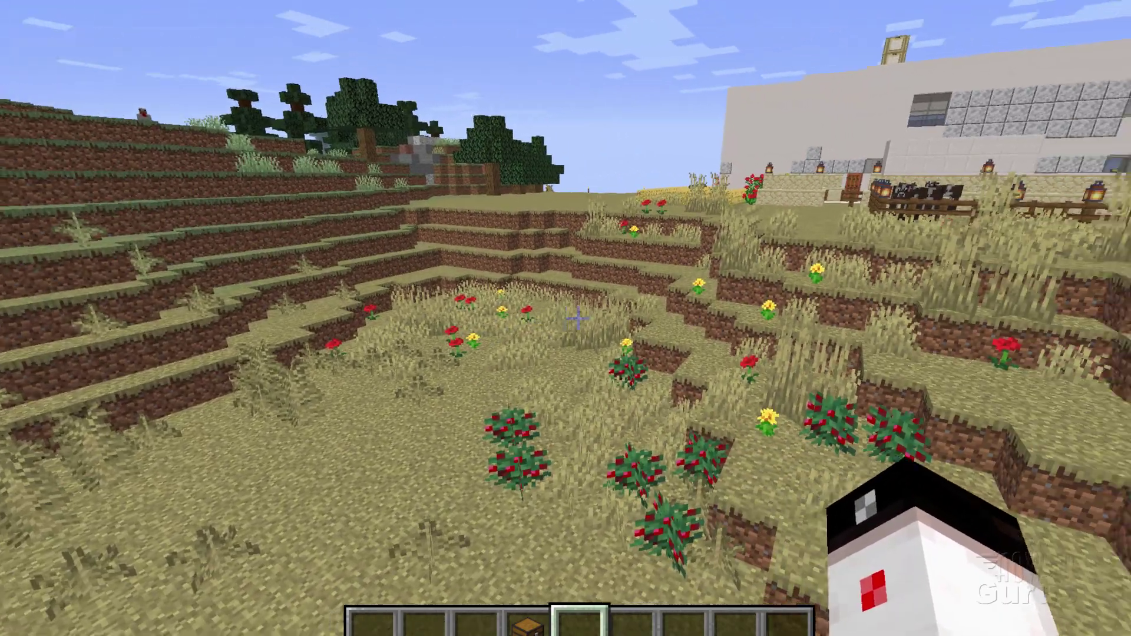